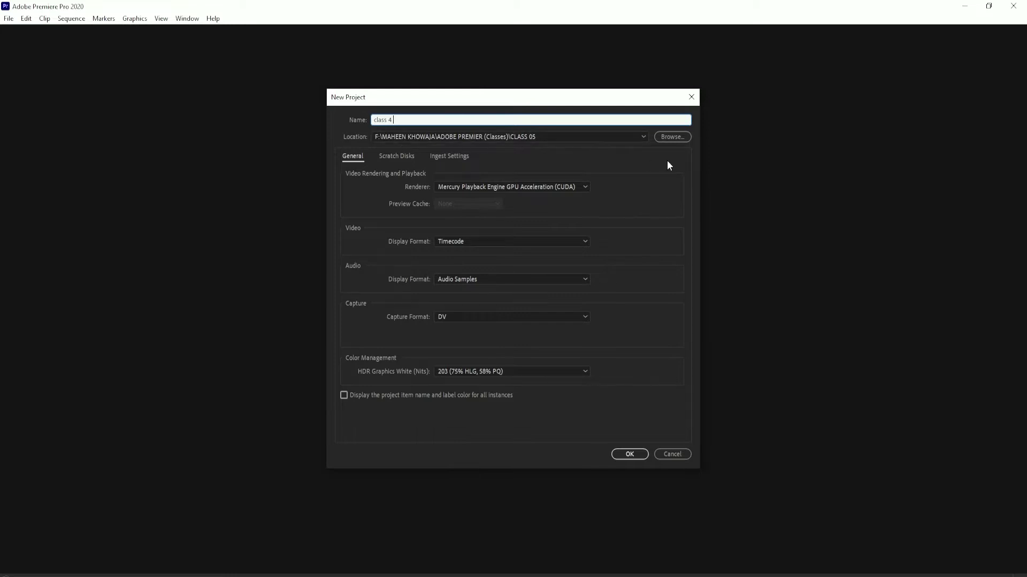
Step: Create the 'class 4' project in the CLASS 05 folder, keeping the Timecode video display format
left_click(671, 141)
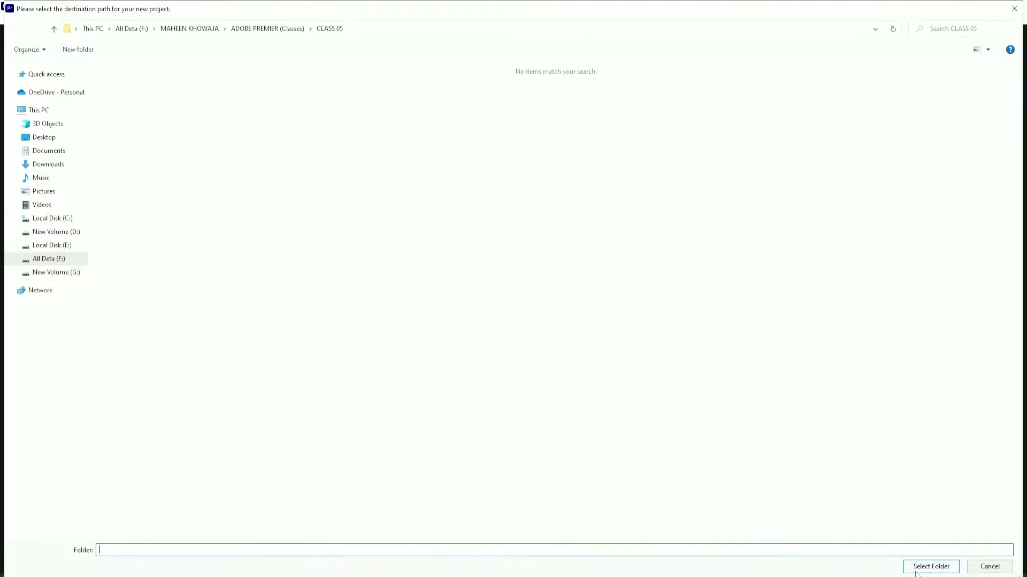
left_click(915, 564)
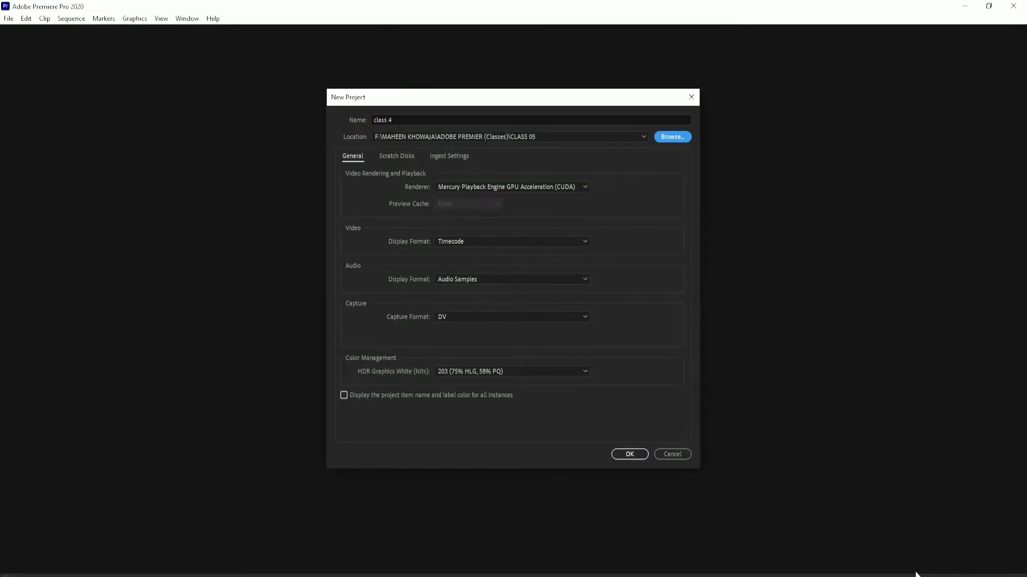
left_click(474, 243)
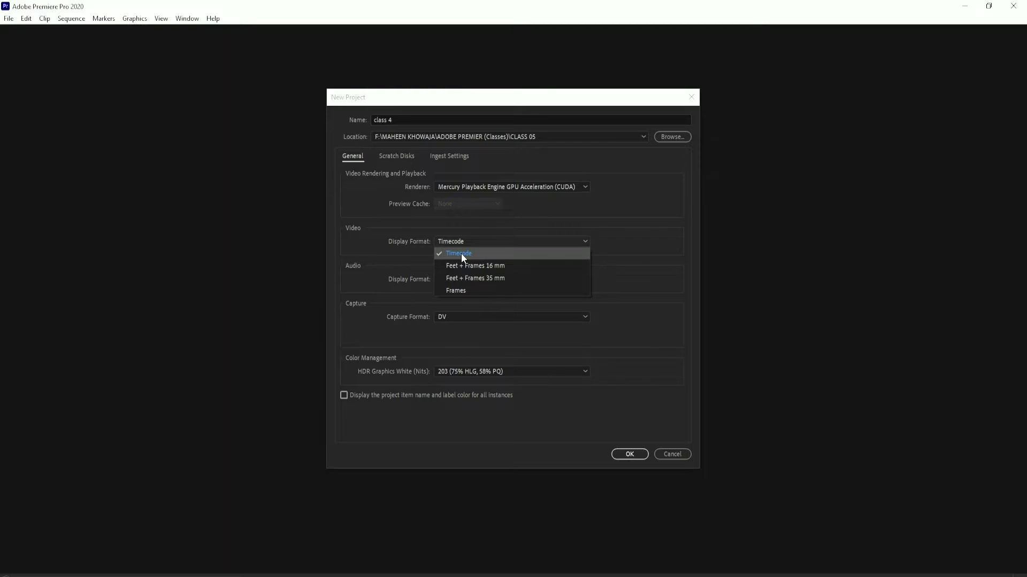
left_click(462, 255)
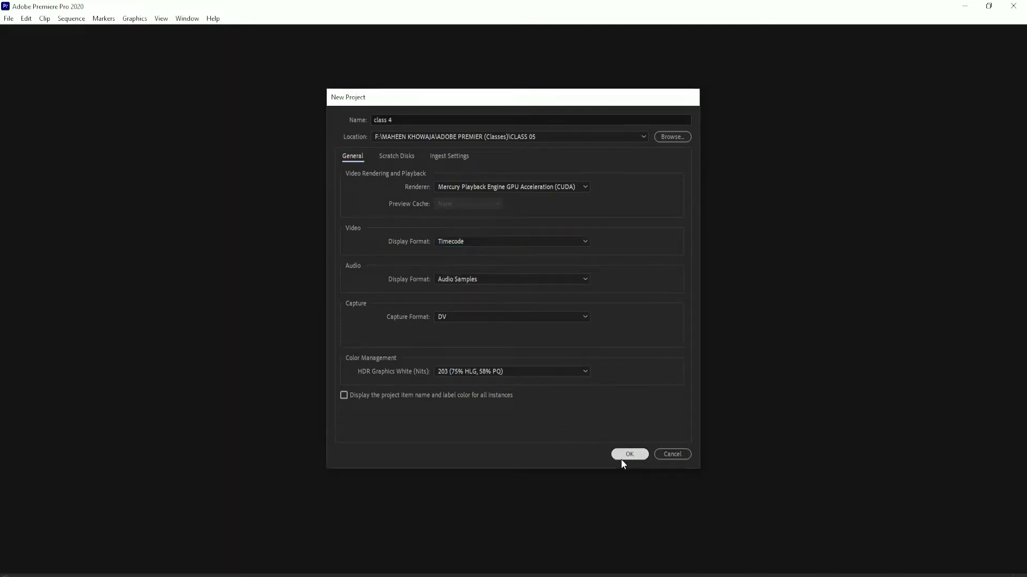
left_click(623, 456)
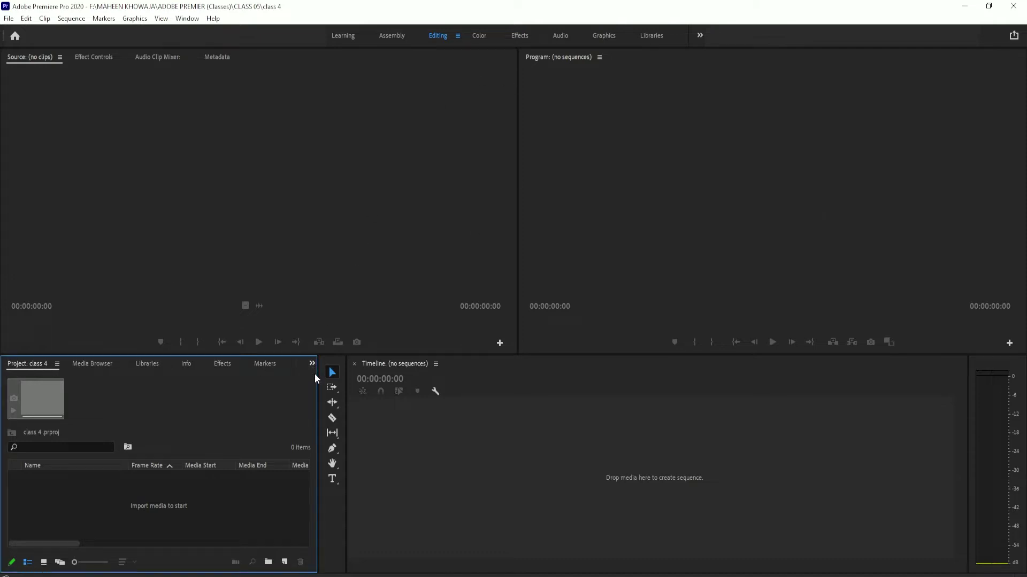
Step: Drag the divider between the Project panel and Timeline to the left
mouse_move(316, 382)
left_mouse_down()
mouse_move(285, 400)
mouse_move(338, 407)
left_mouse_up()
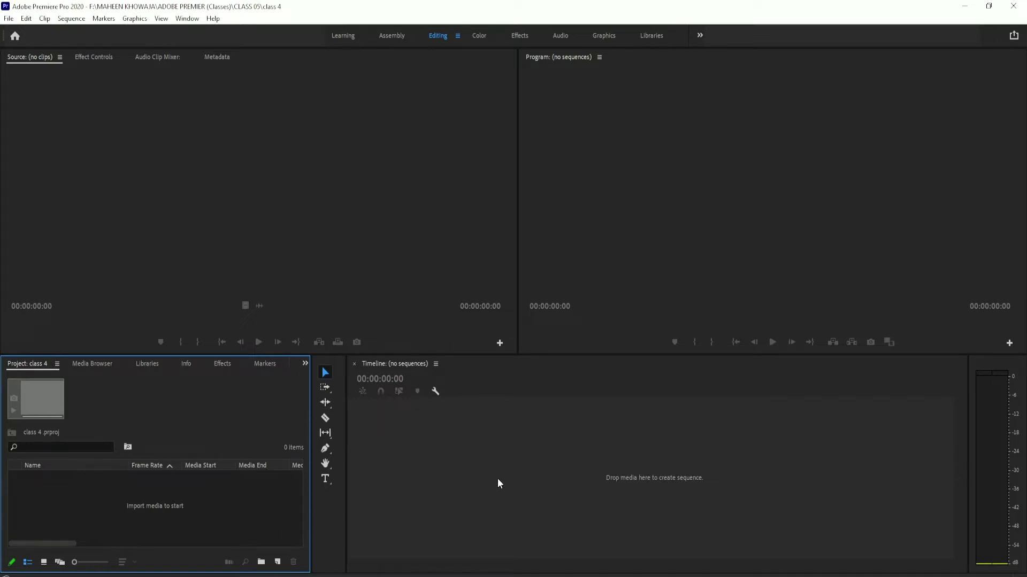
Step: Import the DSC04870 photo into the project
double_click(205, 488)
left_click(297, 151)
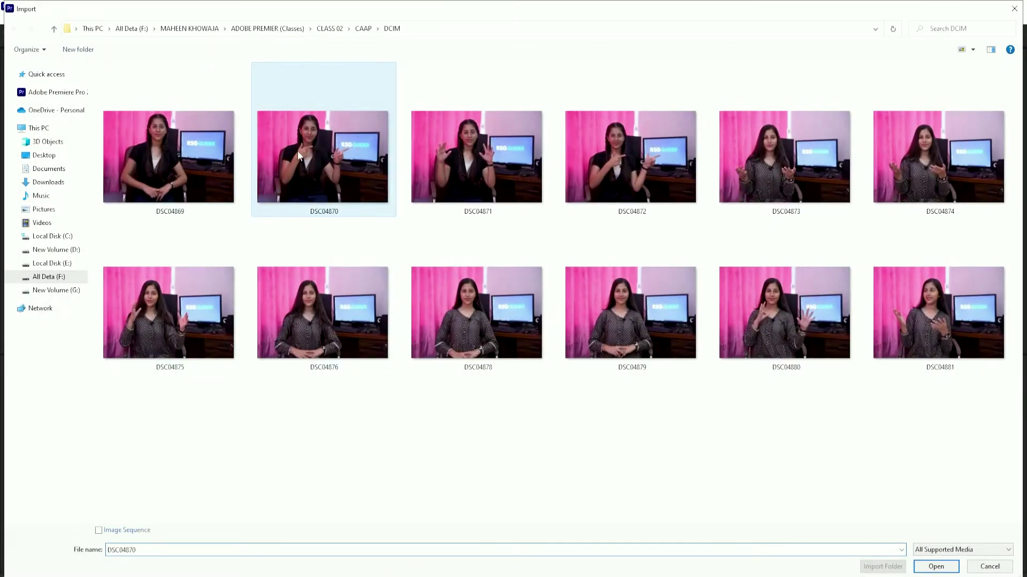
double_click(297, 151)
Step: Import the C4003 video clip from the Desktop pics folder, then deselect it
double_click(220, 498)
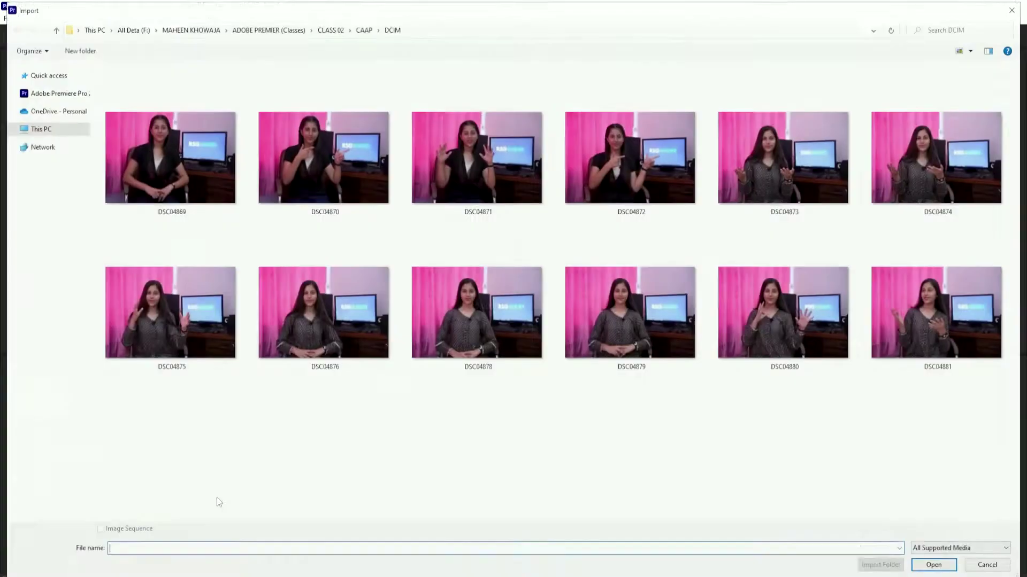
left_click(58, 155)
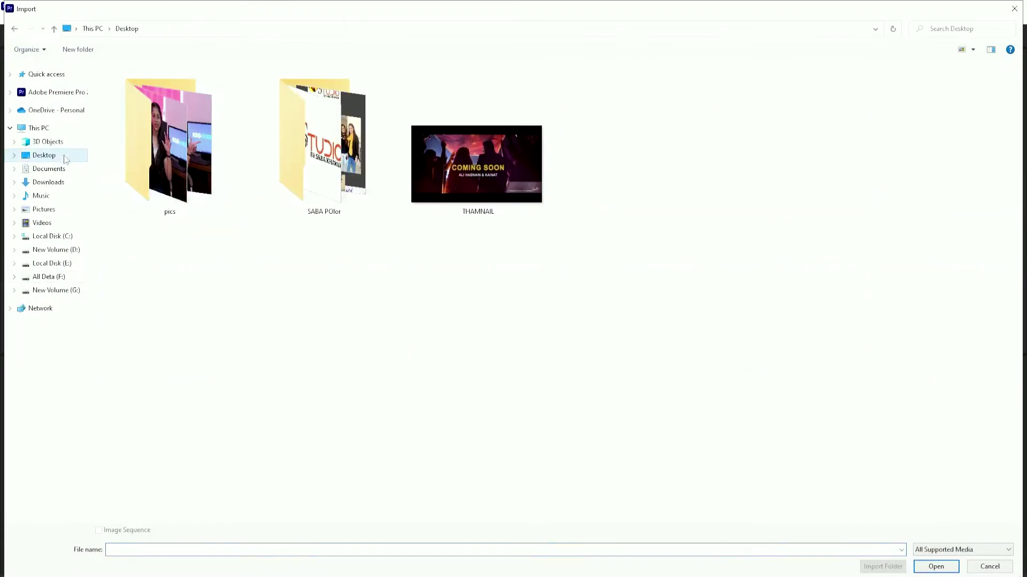
double_click(138, 142)
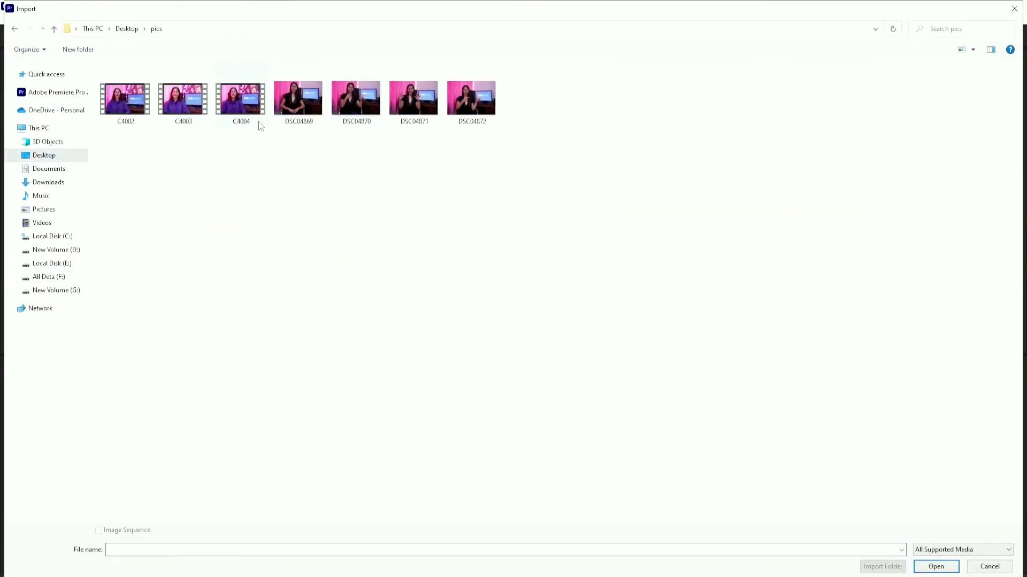
double_click(186, 107)
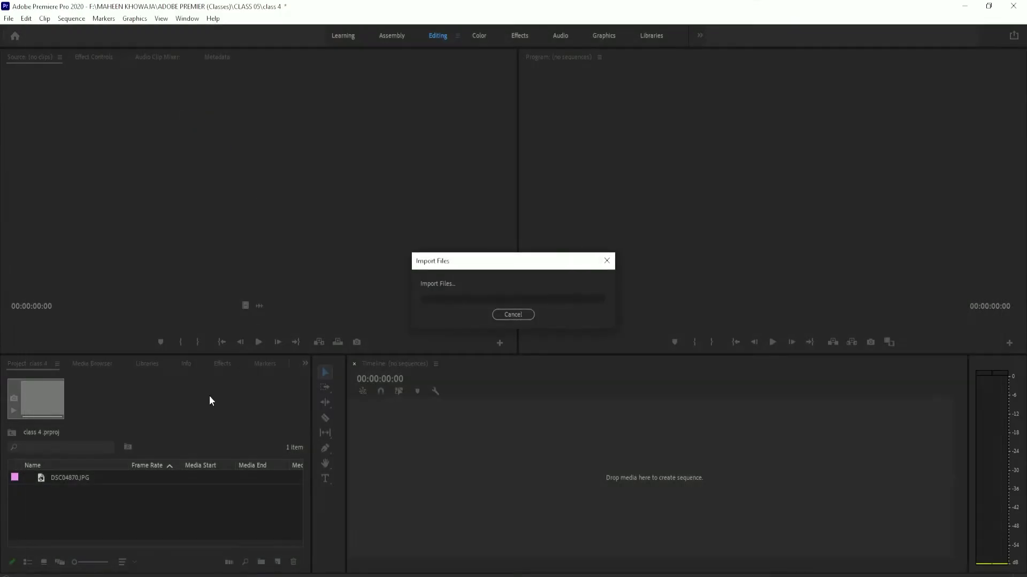
left_click(62, 516)
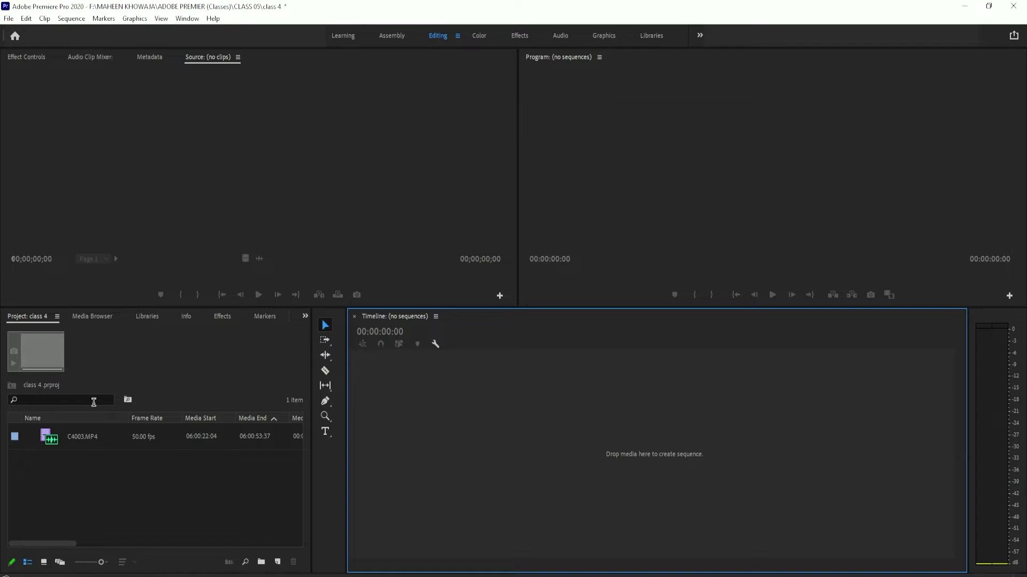
mouse_move(40, 545)
left_mouse_down()
mouse_move(52, 544)
mouse_move(9, 544)
left_mouse_up()
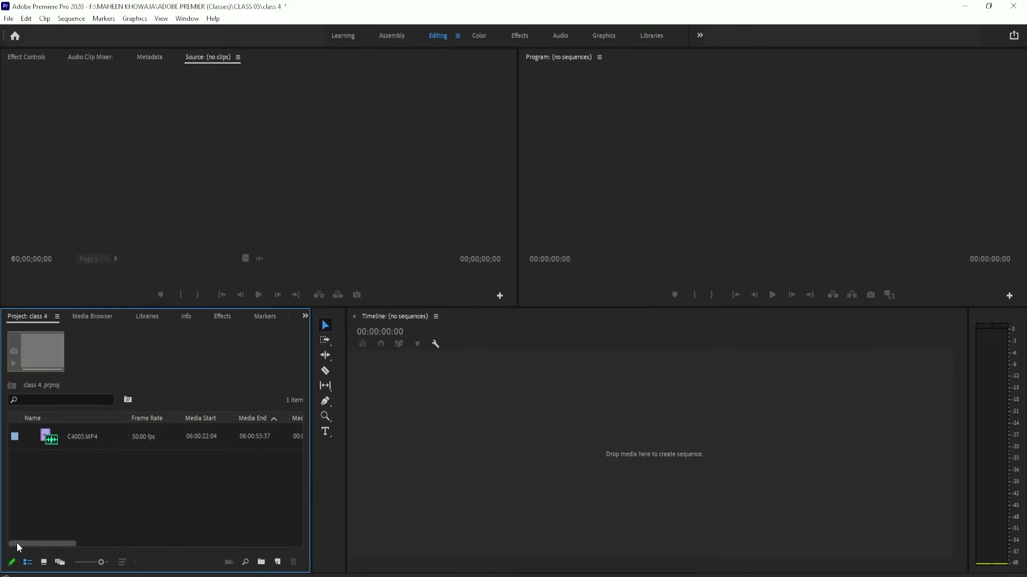
left_click_drag(18, 544, 37, 544)
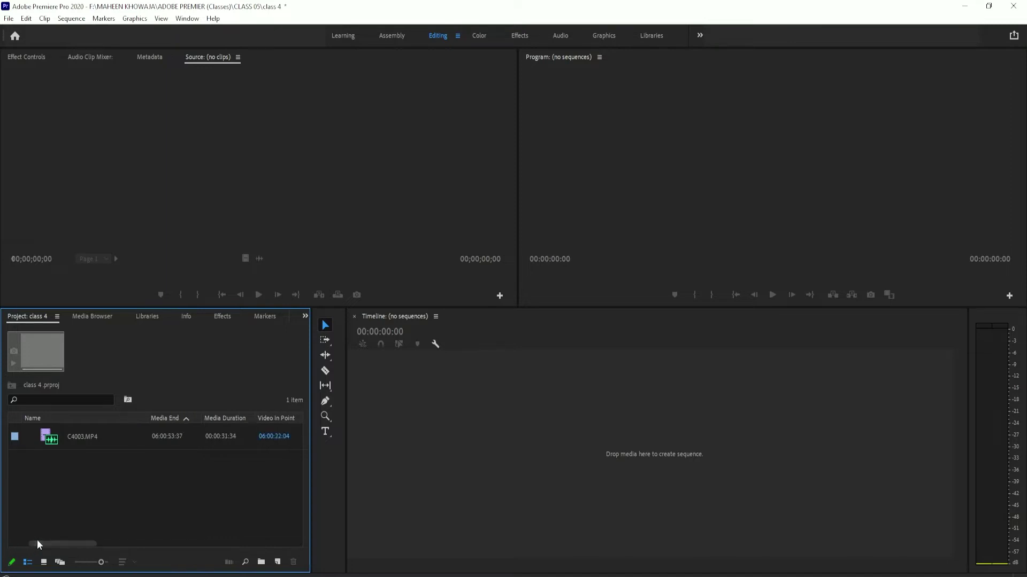
mouse_move(67, 540)
left_mouse_down()
mouse_move(55, 541)
mouse_move(159, 548)
left_mouse_up()
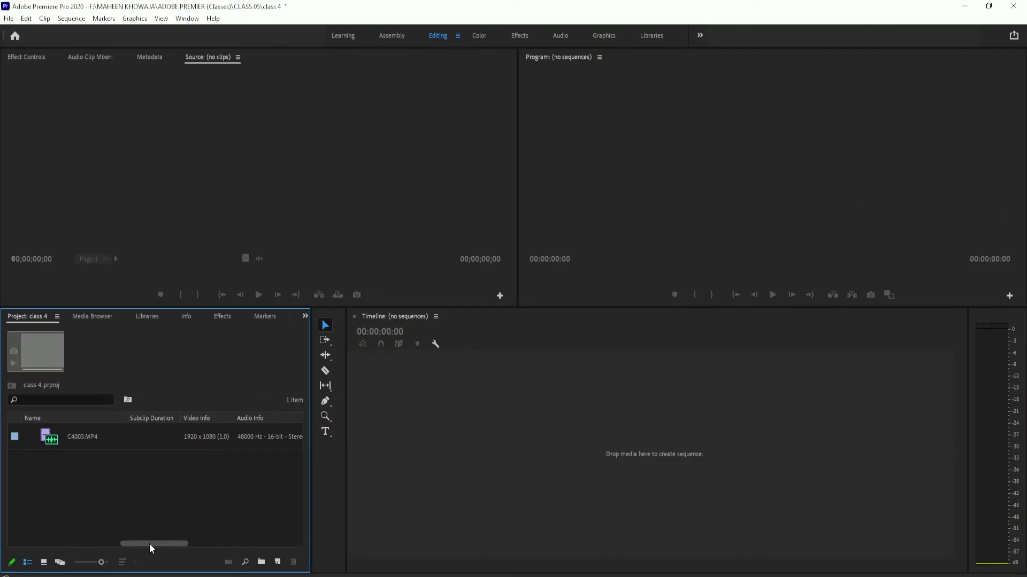
left_click_drag(150, 545, 161, 544)
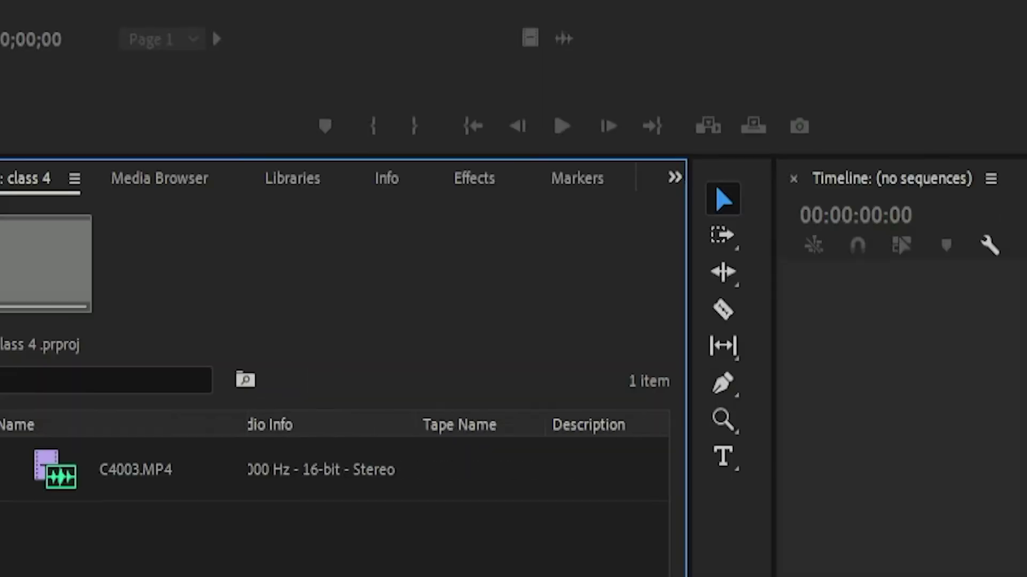
mouse_move(160, 544)
left_mouse_down()
mouse_move(247, 545)
mouse_move(21, 540)
left_mouse_up()
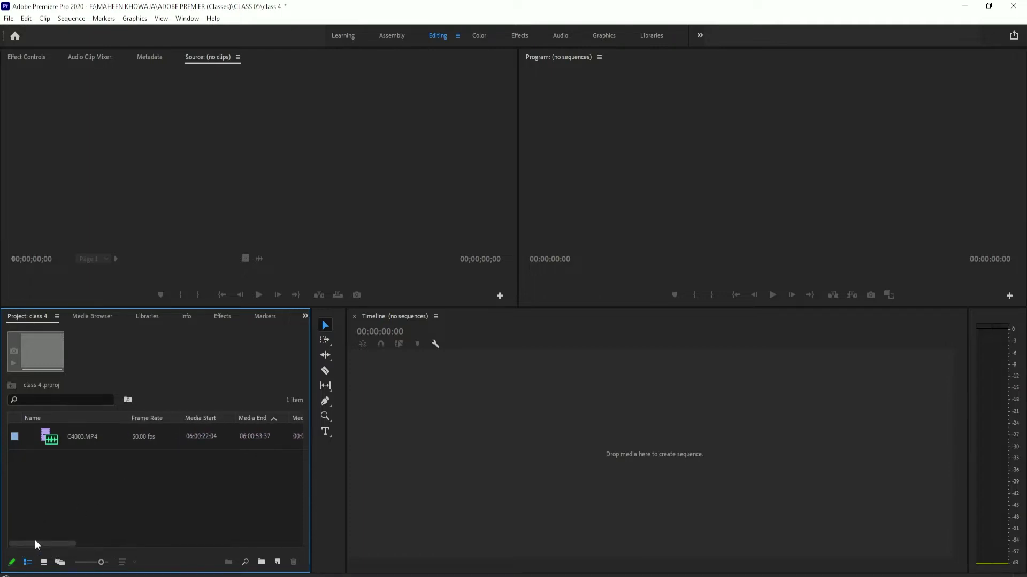
left_click_drag(37, 543, 11, 538)
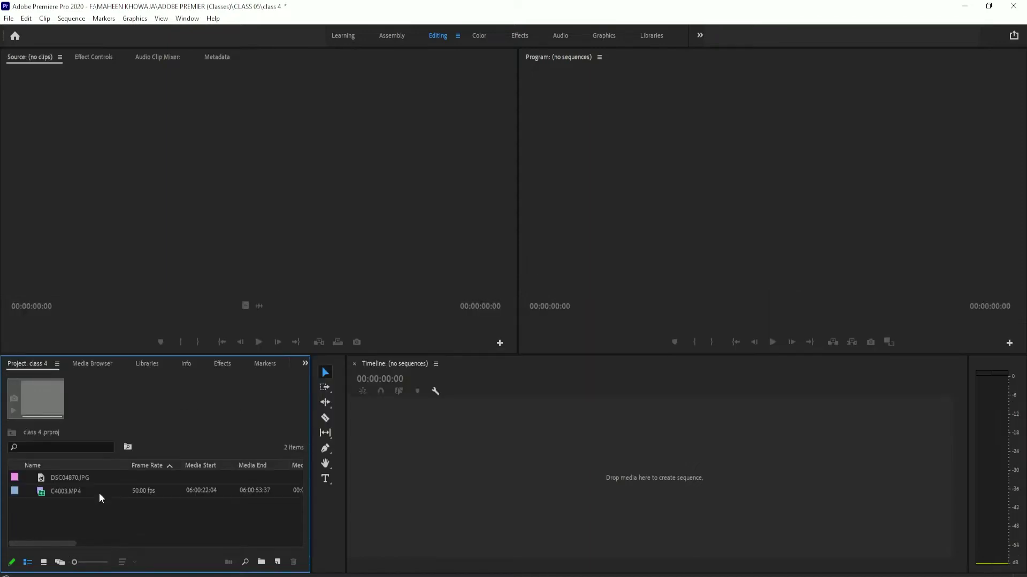
Step: Load C4003.MP4 in the Source Monitor and drag it onto the Timeline to build the C4003 sequence
double_click(98, 493)
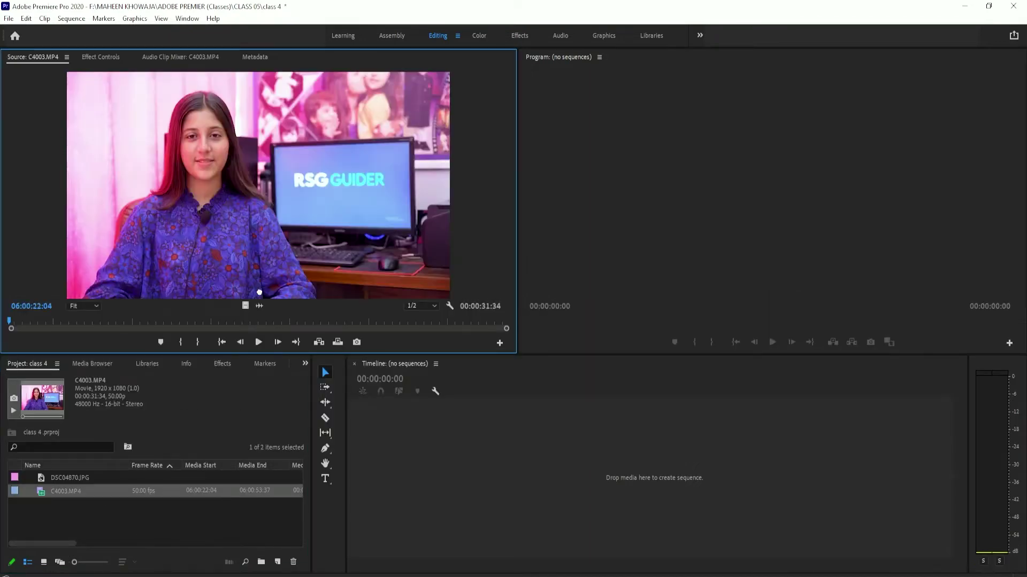
left_click_drag(483, 474, 483, 476)
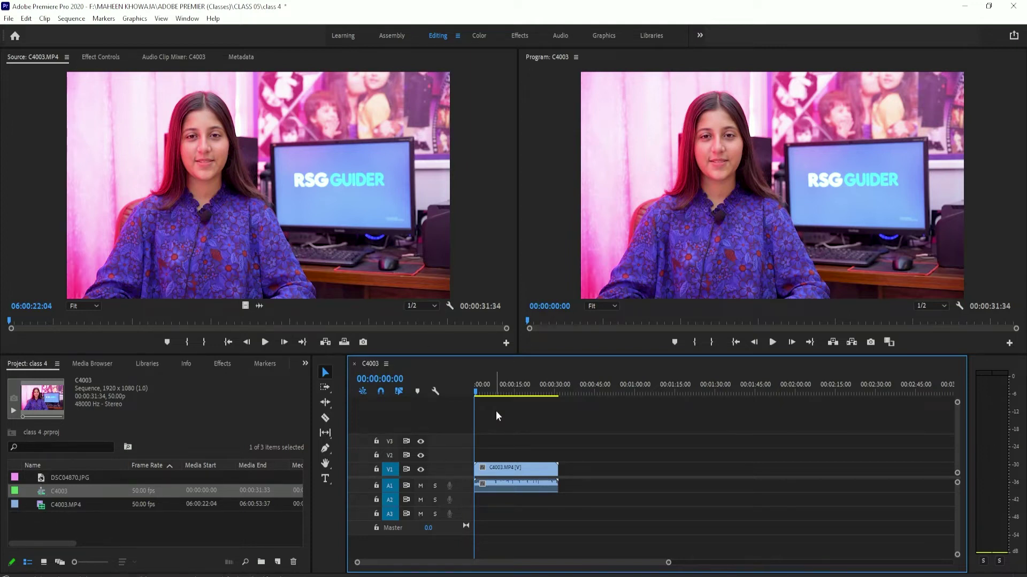
left_click_drag(476, 393, 438, 400)
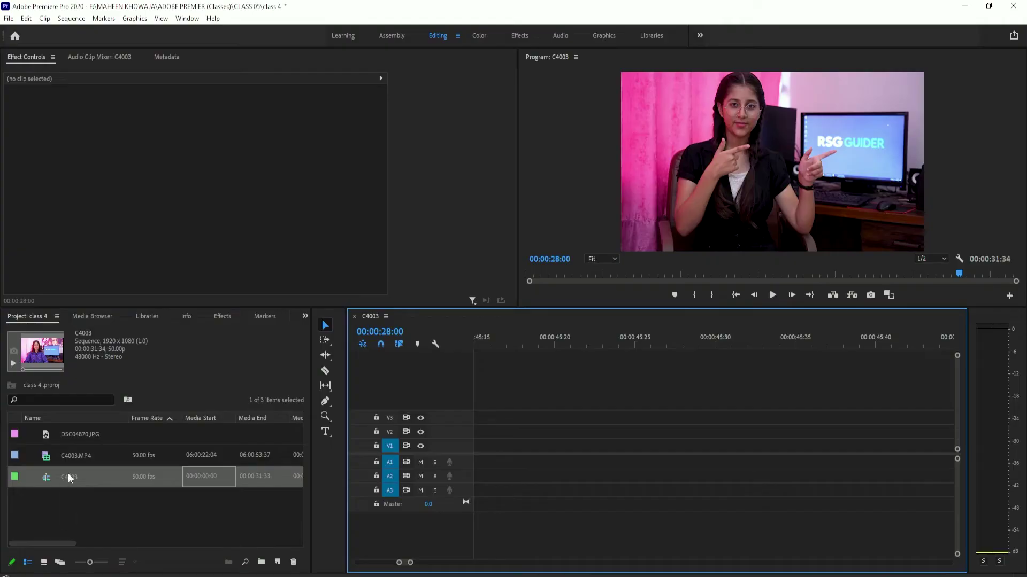
Step: Rename the C4003 sequence to 'seq'
left_click(69, 473)
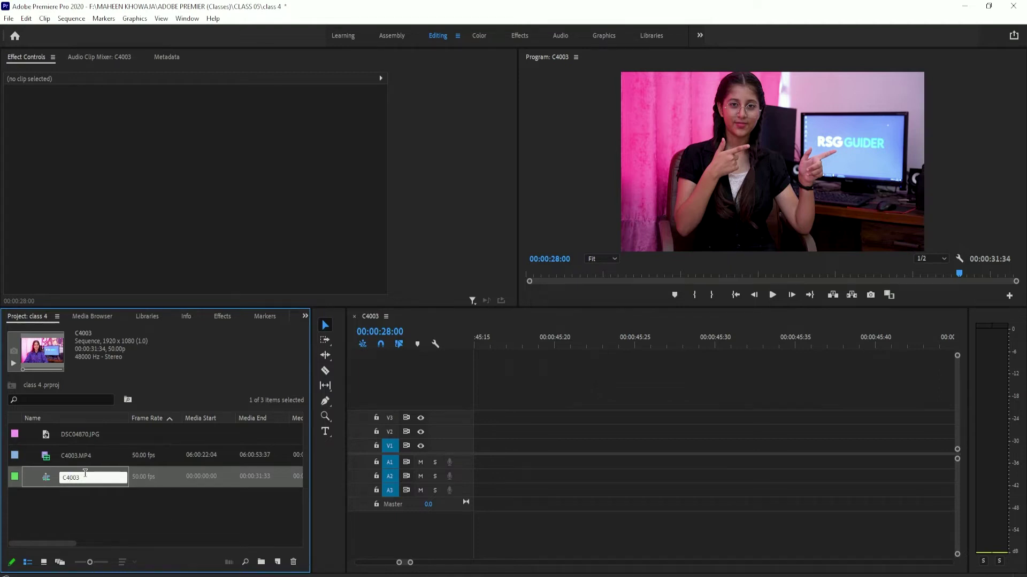
double_click(85, 476)
type("seq")
key("Return")
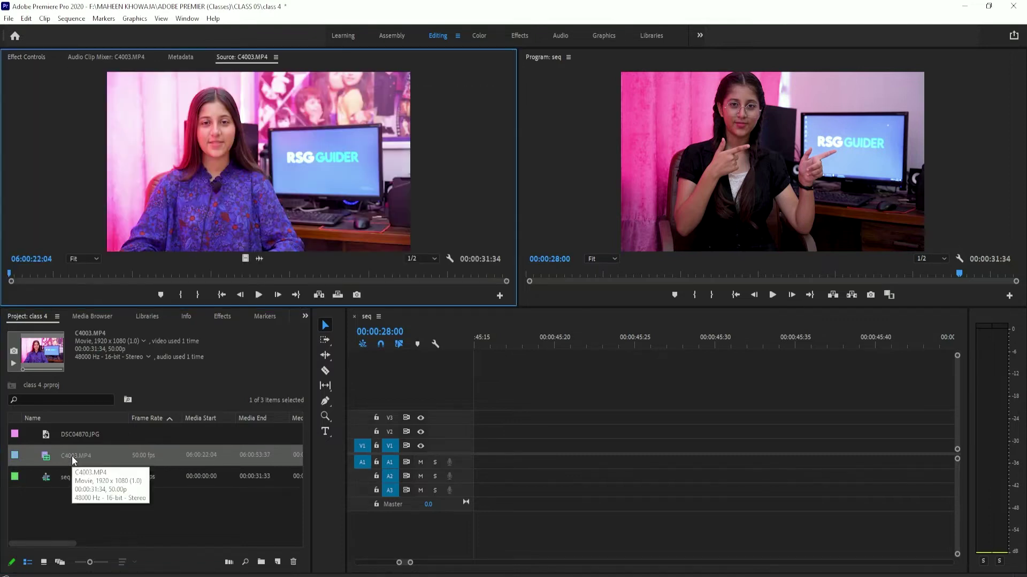
Step: Rename the DSC04870.JPG still to 'image'
double_click(72, 433)
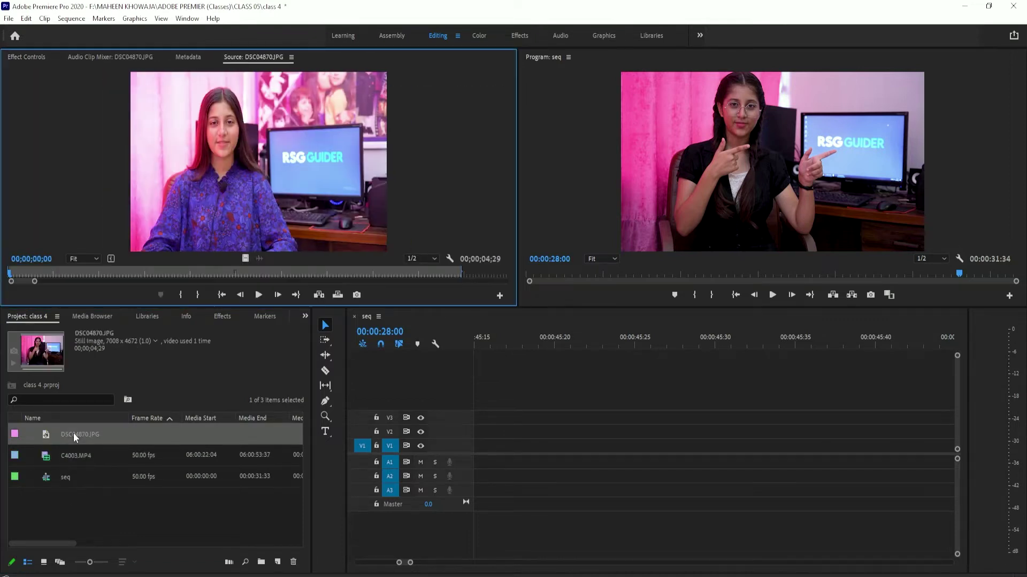
right_click(73, 433)
left_click(66, 434)
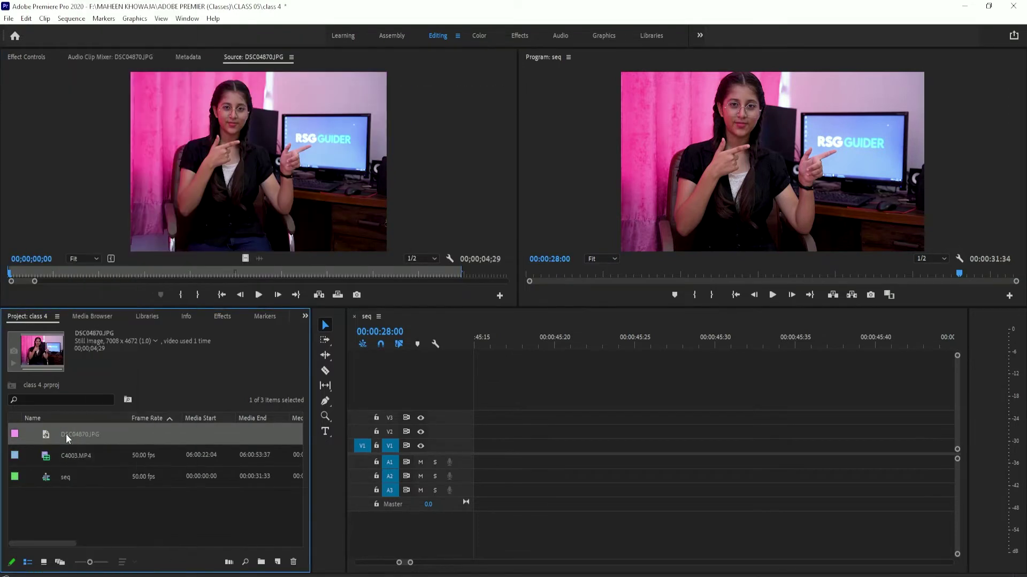
key("BackSpace")
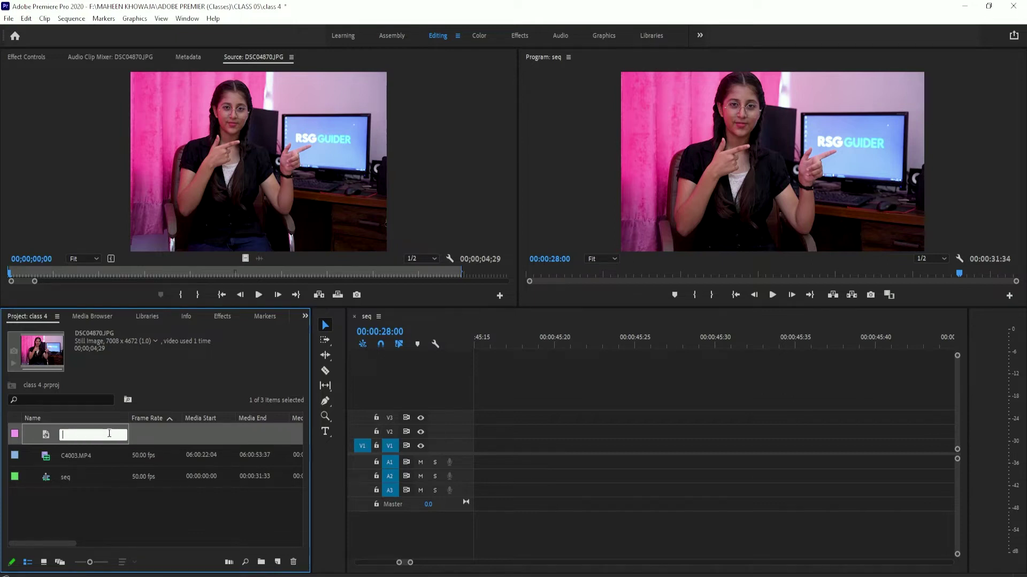
type("image")
key("Return")
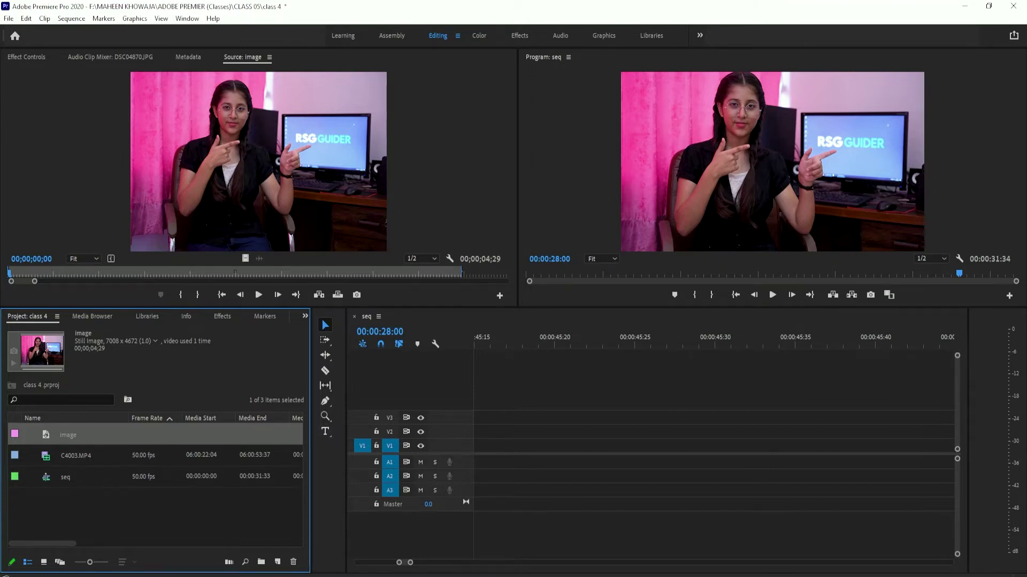
Step: Create a new bin named 'seq' and move the seq sequence into it
left_click(261, 562)
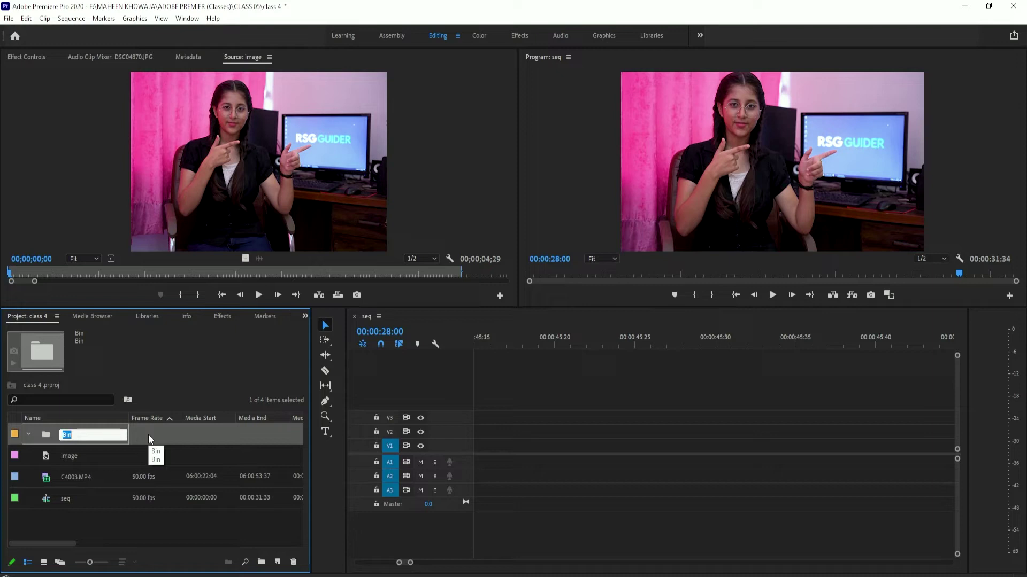
key("BackSpace")
type("seq")
key("Return")
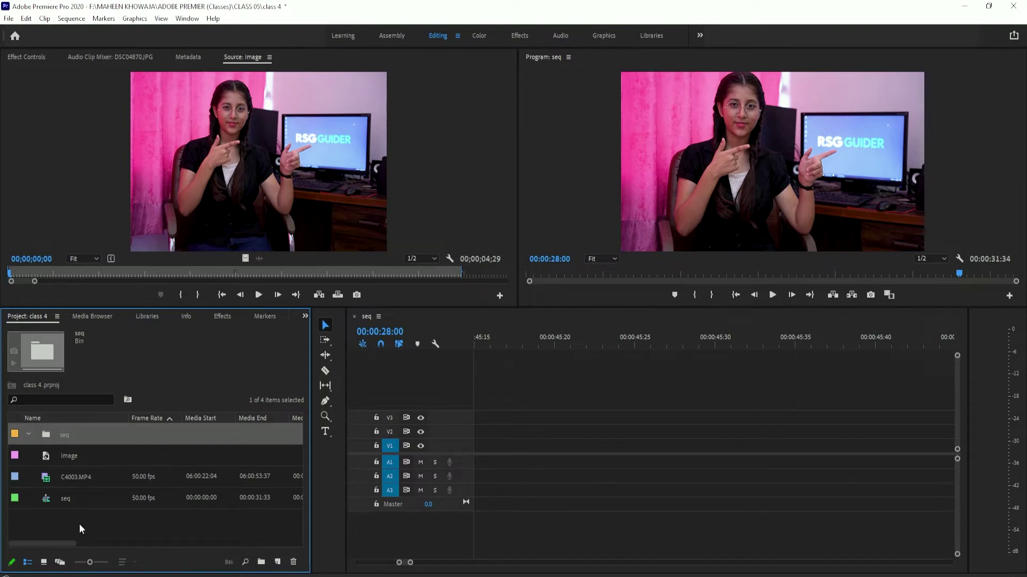
left_click_drag(94, 498, 88, 436)
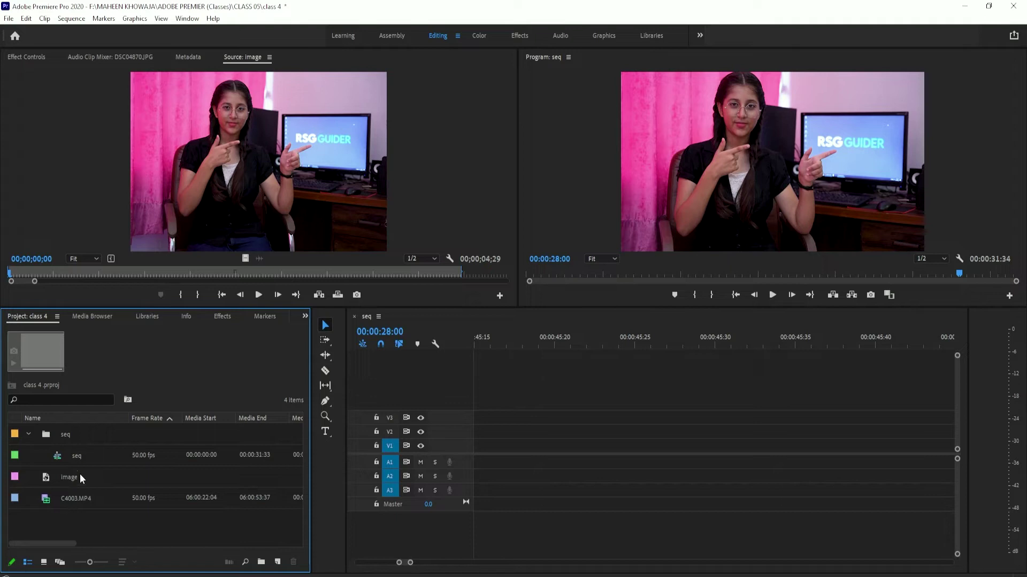
Step: Try putting image and C4003.MP4 into the seq bin, then undo to keep them top-level
left_click(28, 435)
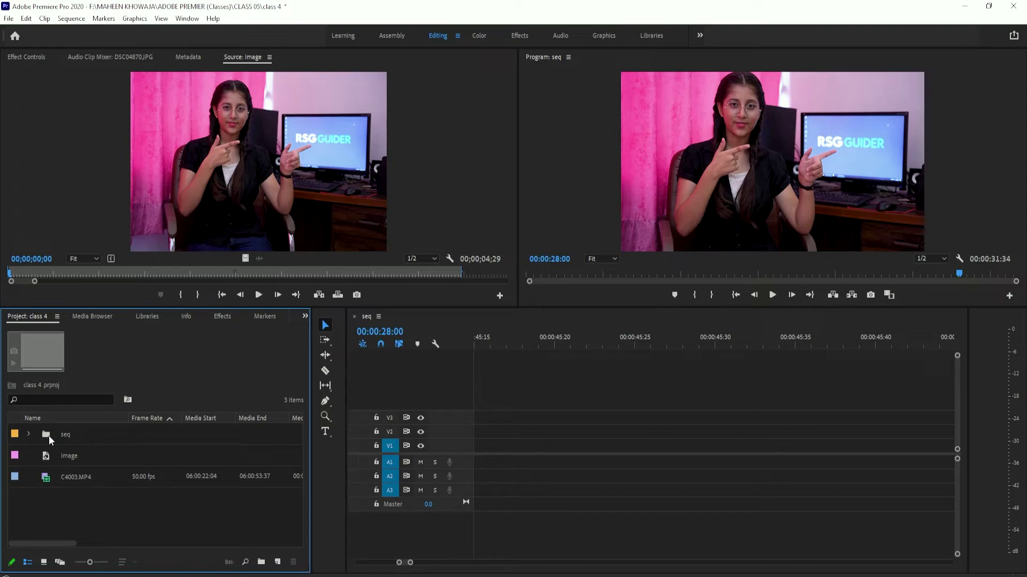
left_click(27, 434)
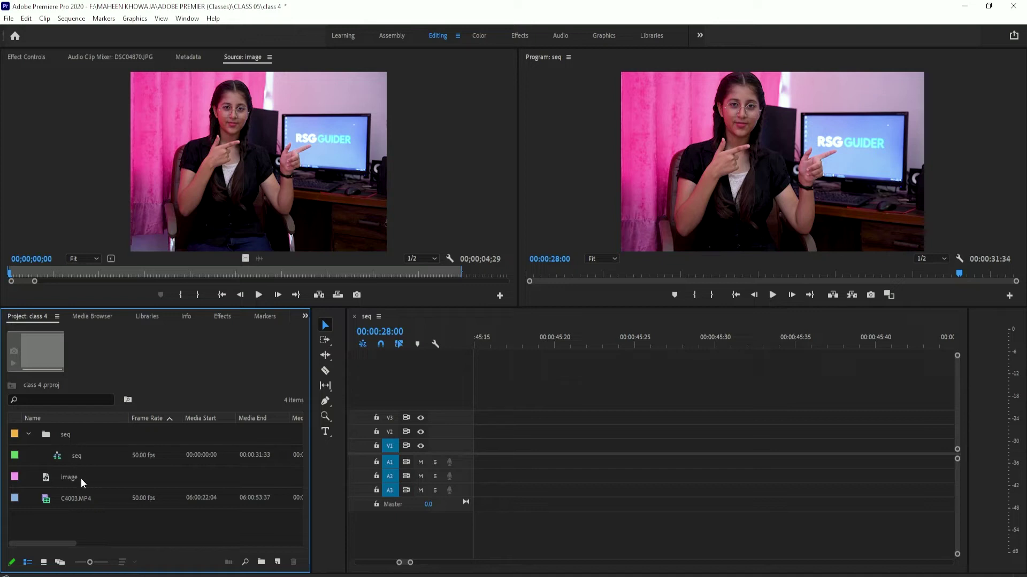
left_click(29, 434)
mouse_move(64, 497)
left_mouse_down()
mouse_move(65, 456)
mouse_move(84, 451)
left_mouse_up()
key("Delete")
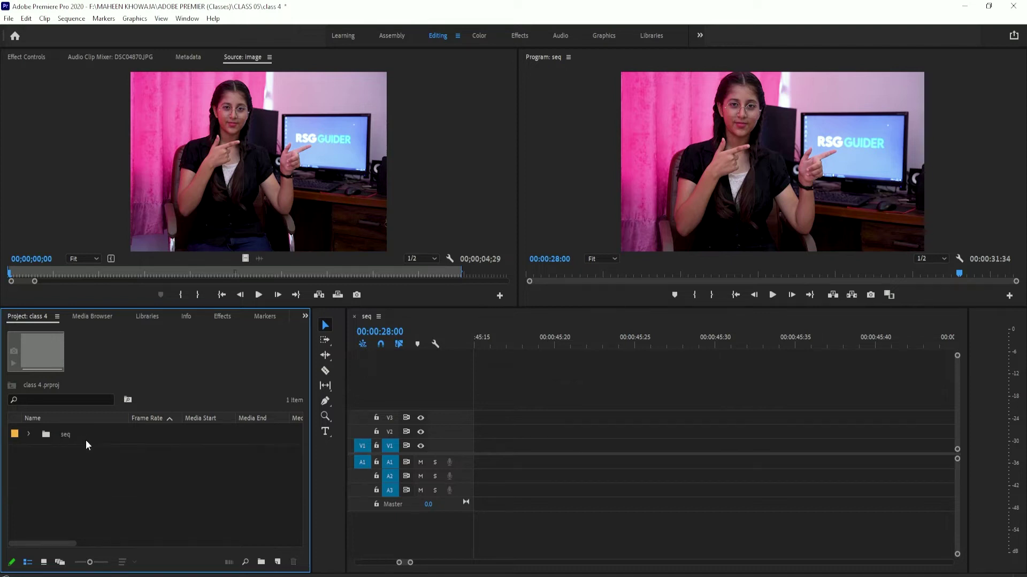
left_click(27, 434)
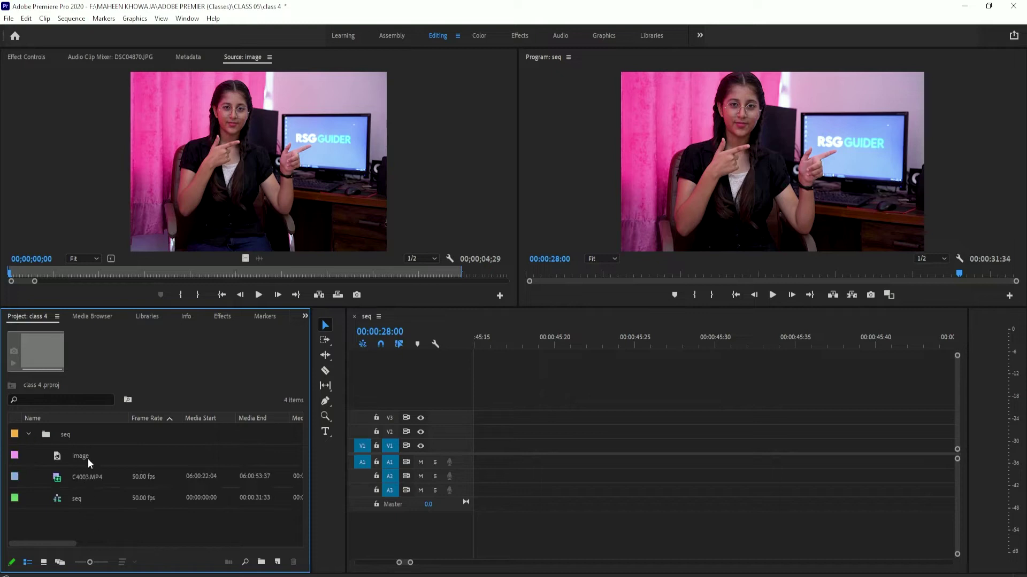
left_click(60, 484)
key("ctrl+z")
mouse_move(89, 562)
left_mouse_down()
mouse_move(108, 562)
mouse_move(75, 562)
left_mouse_up()
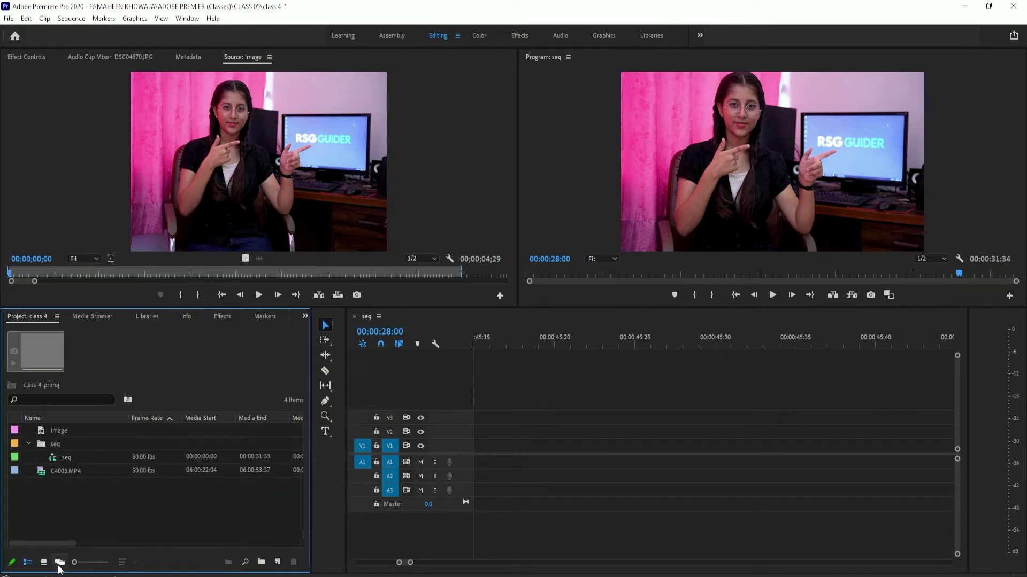
Step: Browse the items in Icon and Freeform views, previewing C4003.MP4 and the image still
left_click(59, 562)
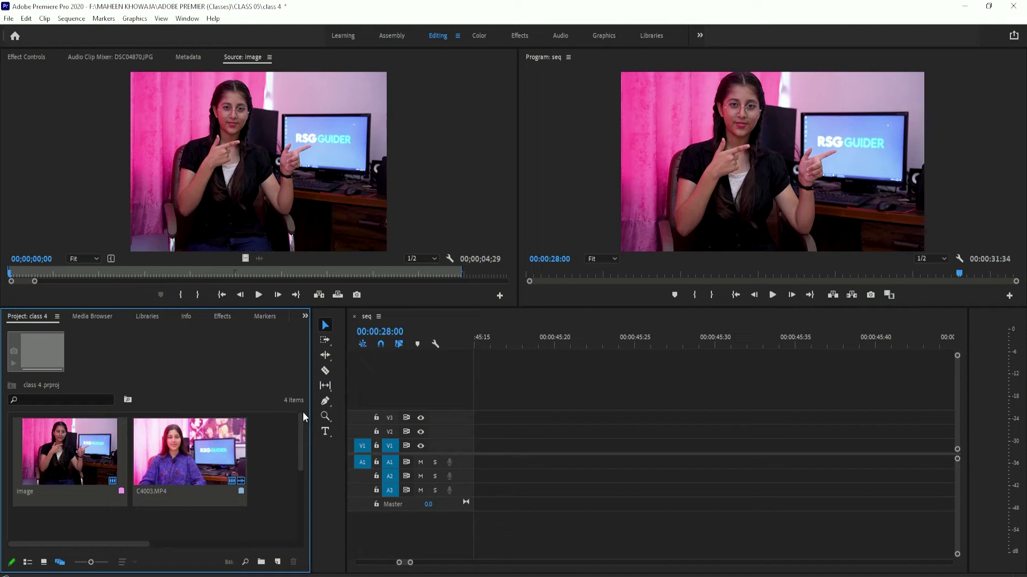
double_click(222, 455)
double_click(80, 447)
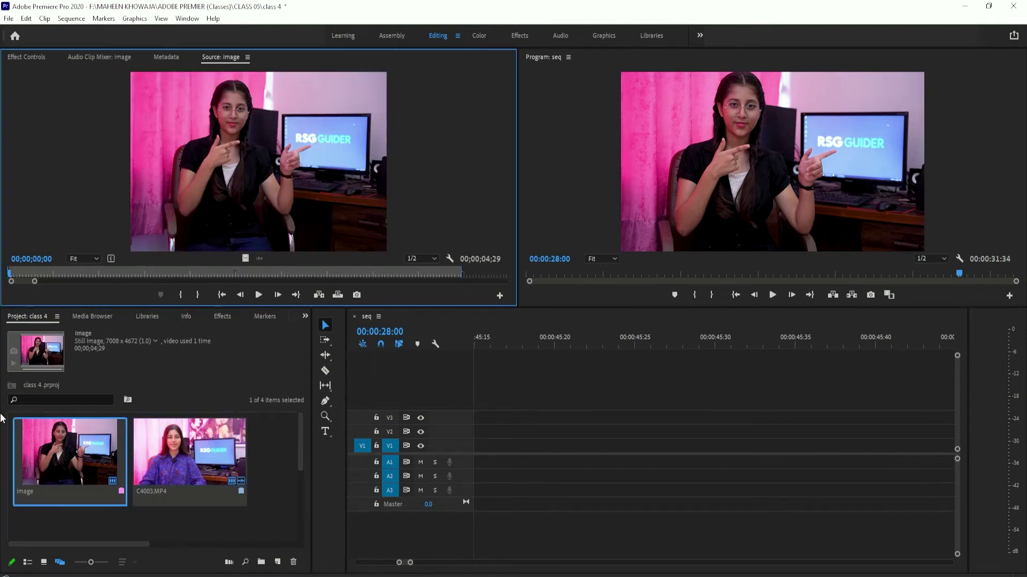
left_click(42, 563)
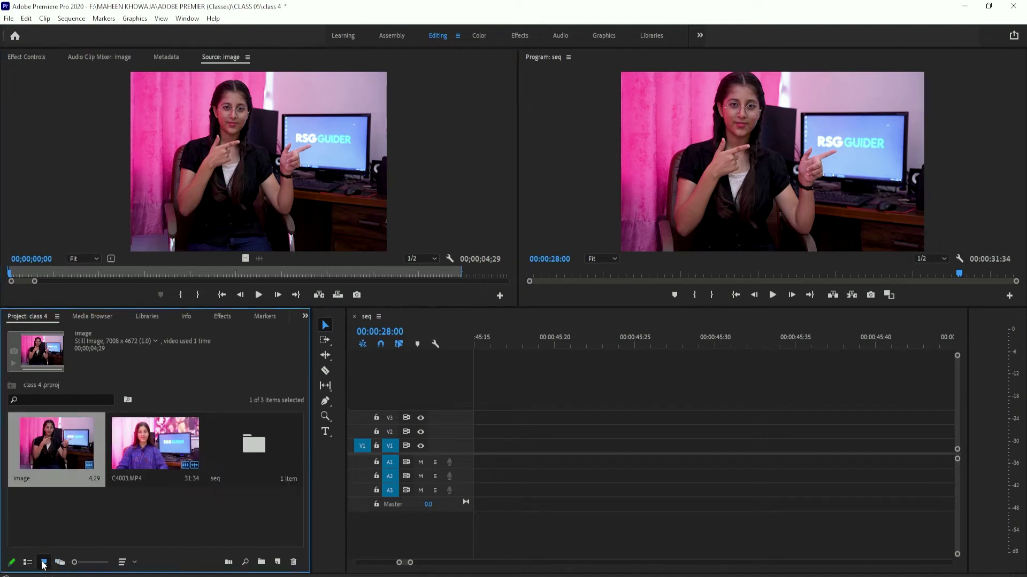
double_click(124, 442)
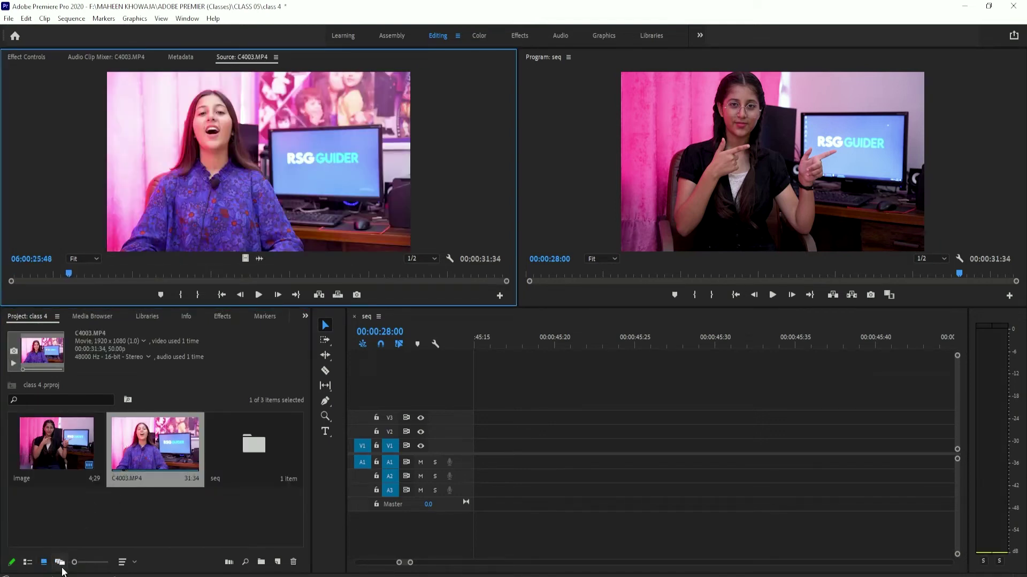
Step: Return to List View and enlarge the rows and icons with the zoom slider
left_click(27, 563)
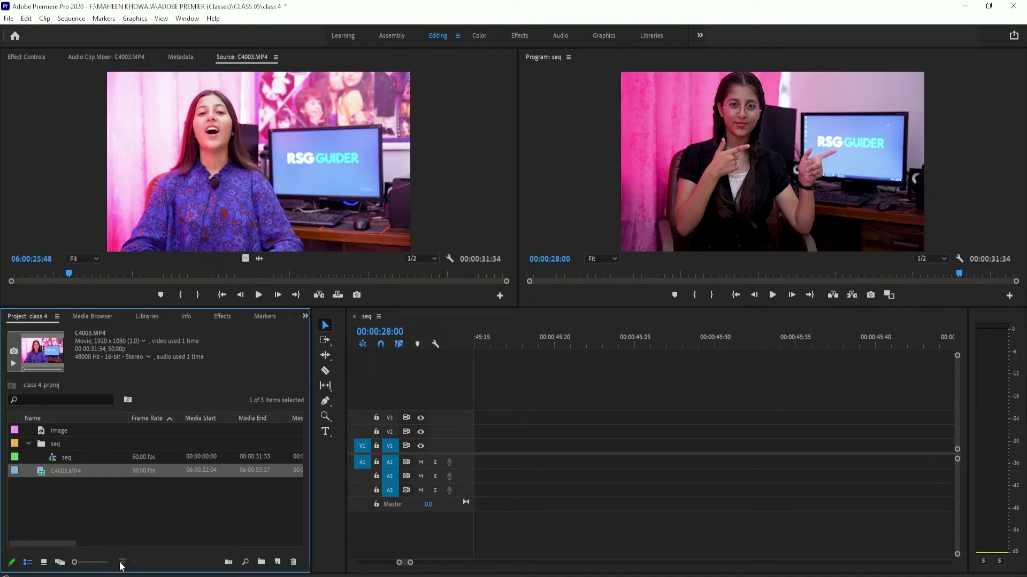
left_click(93, 563)
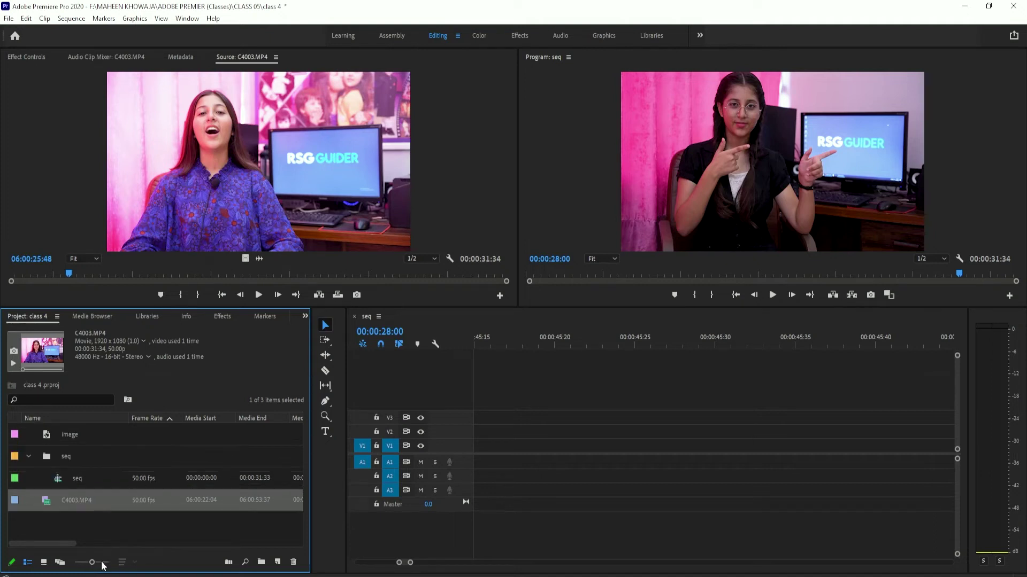
left_click(102, 563)
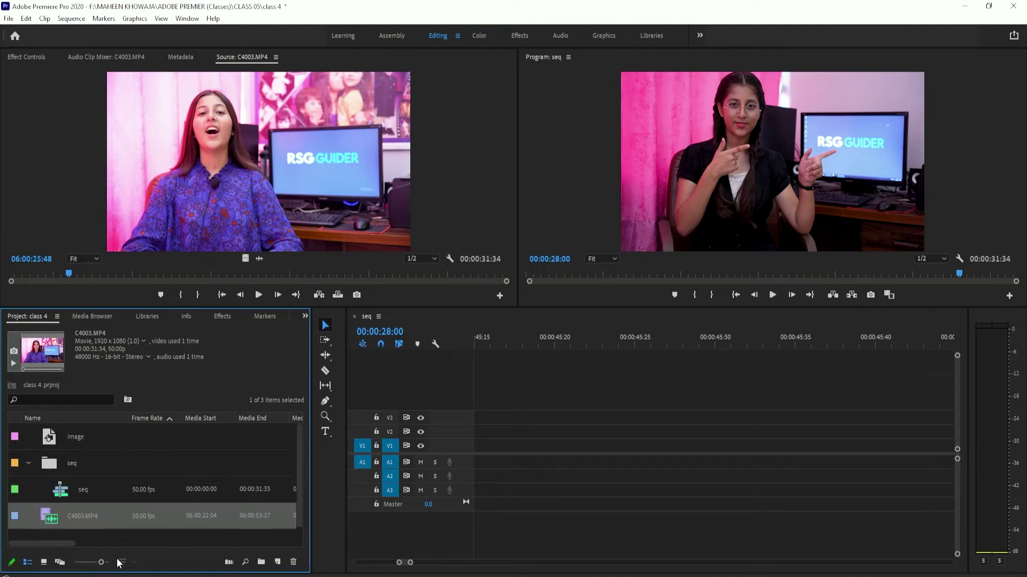
left_click(277, 562)
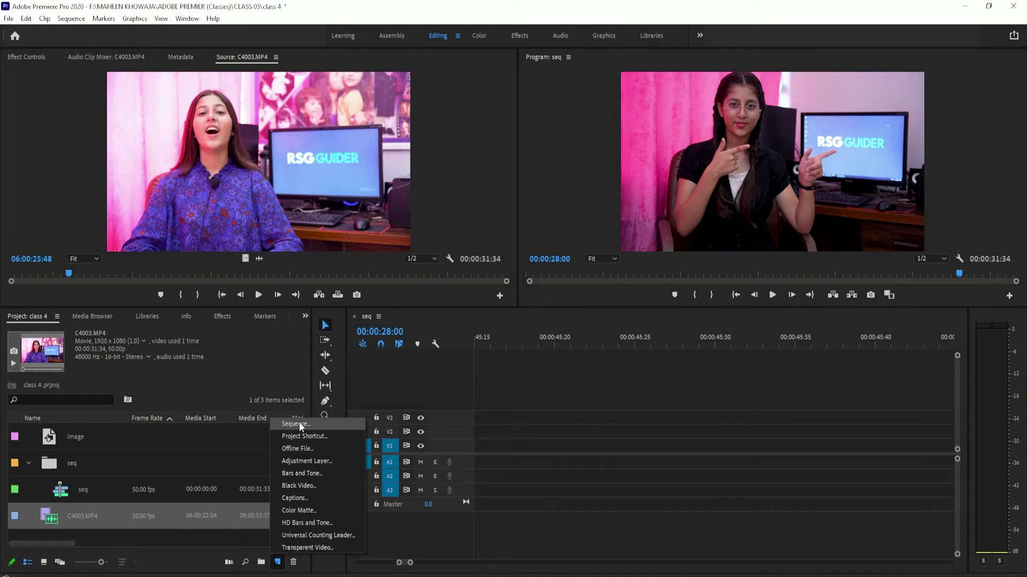
left_click(300, 424)
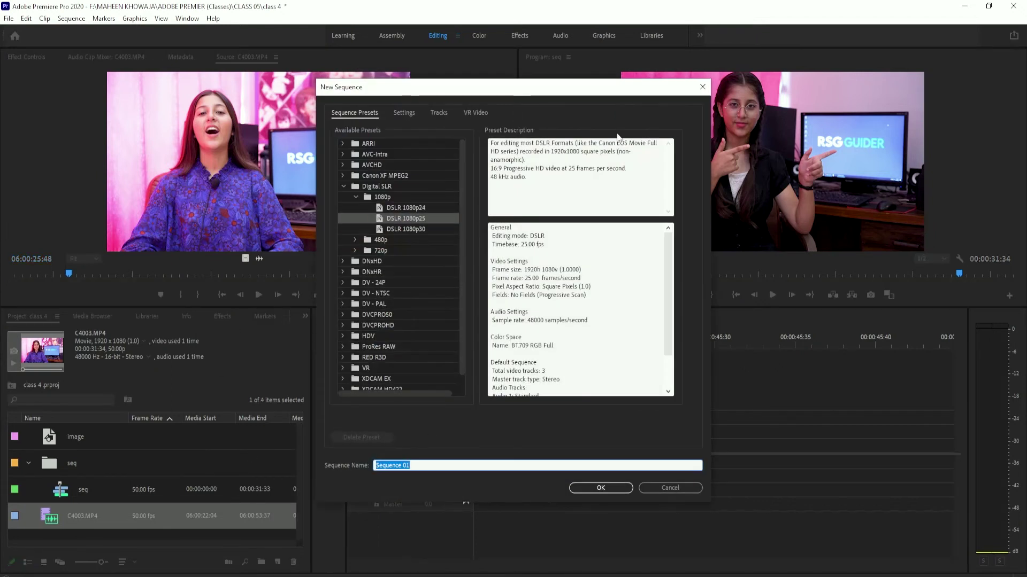
left_click(702, 87)
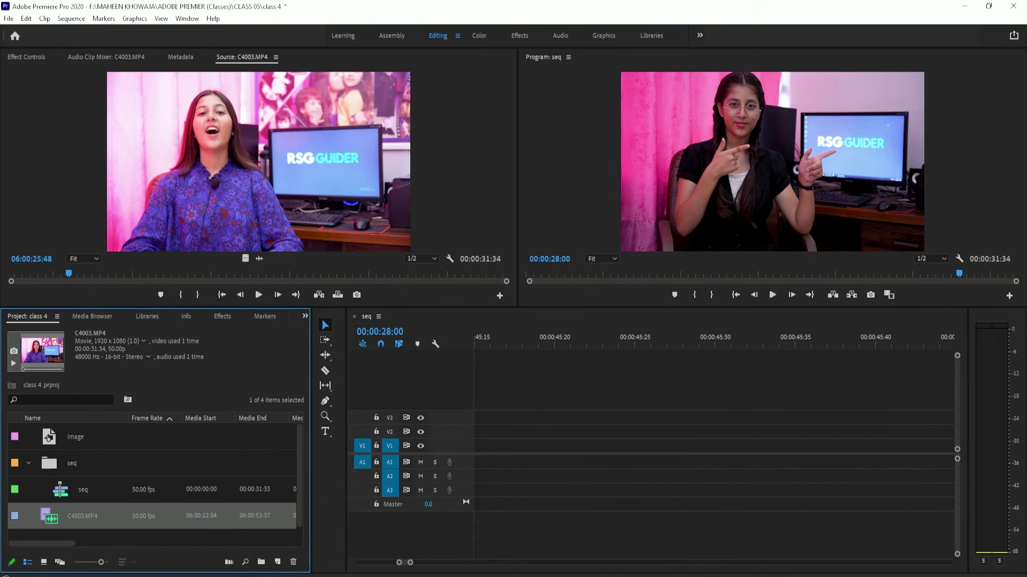
left_click(278, 562)
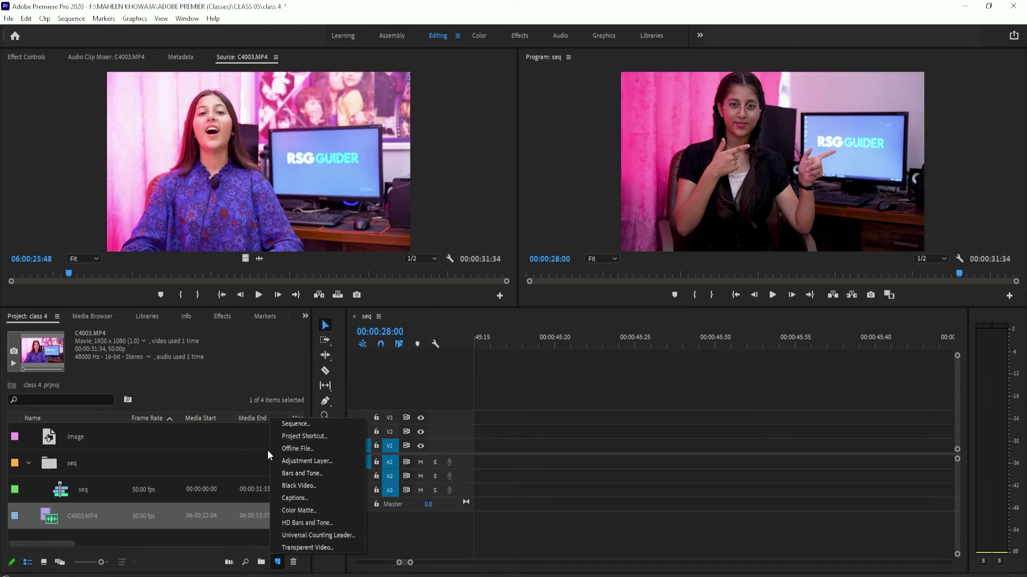
left_click(521, 428)
left_click(246, 563)
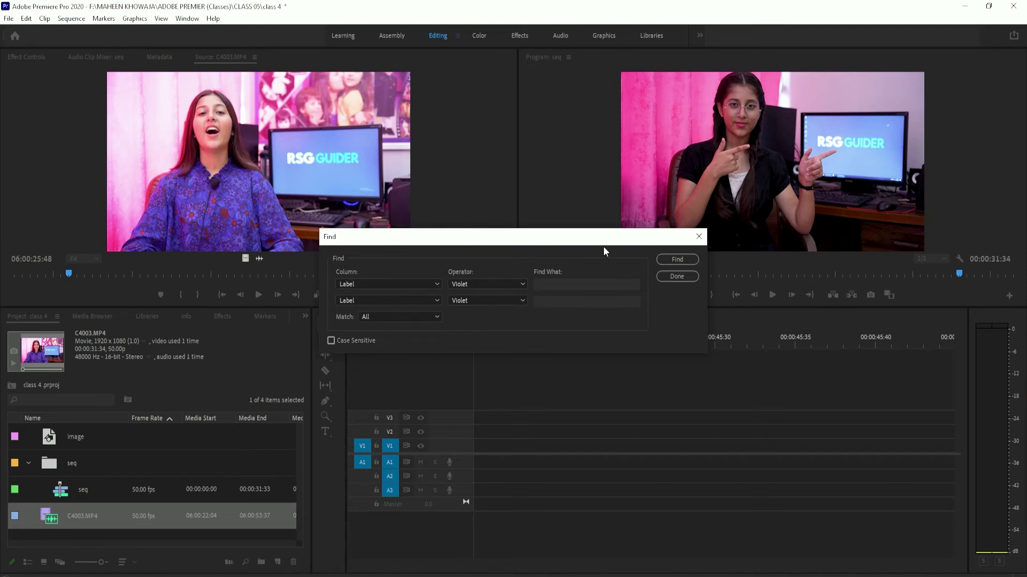
left_click(698, 237)
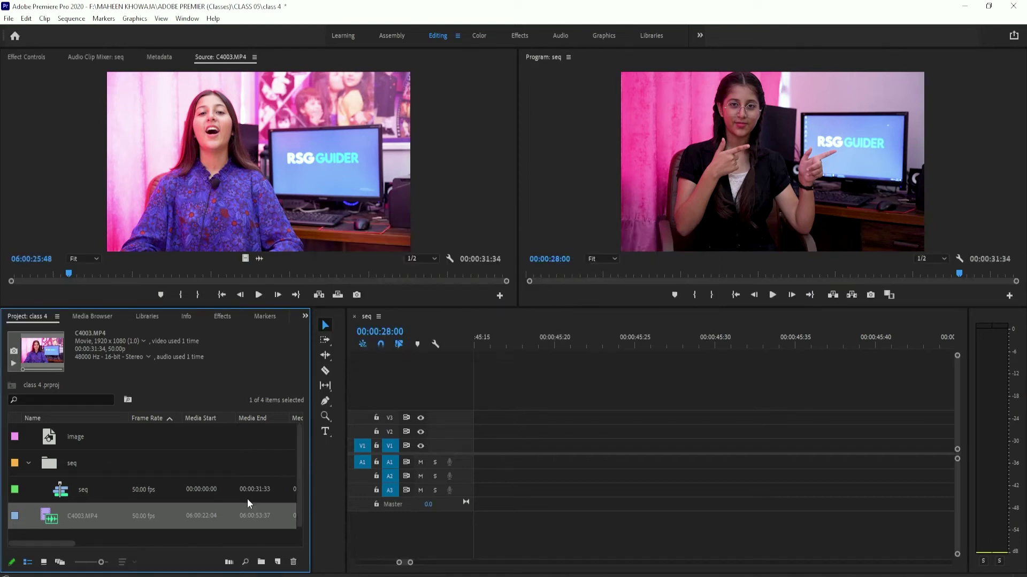
Step: Use Automate to Sequence with Sort Order and Overwrite Edit to place C4003.MP4 into seq
left_click(230, 561)
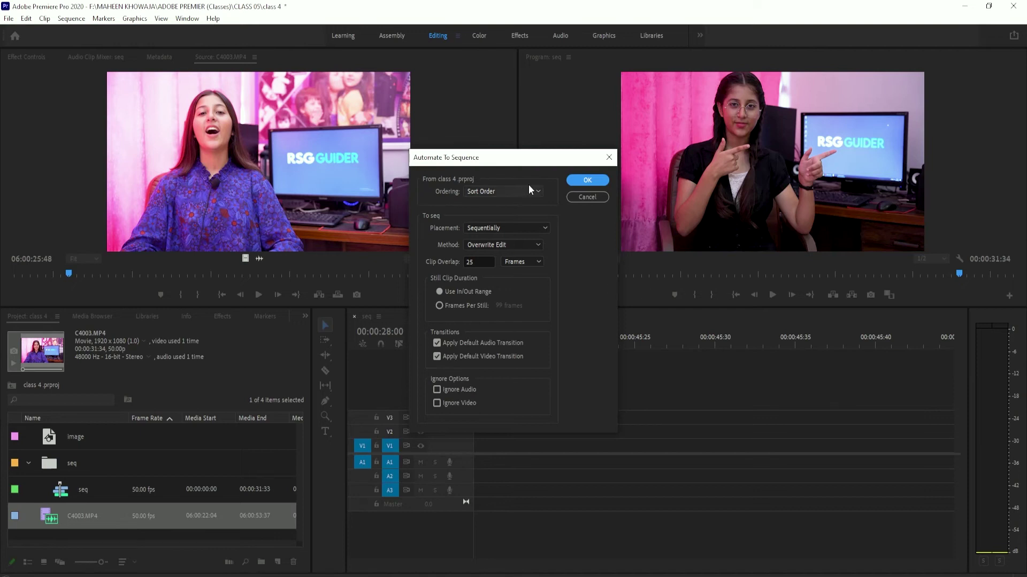
left_click(578, 181)
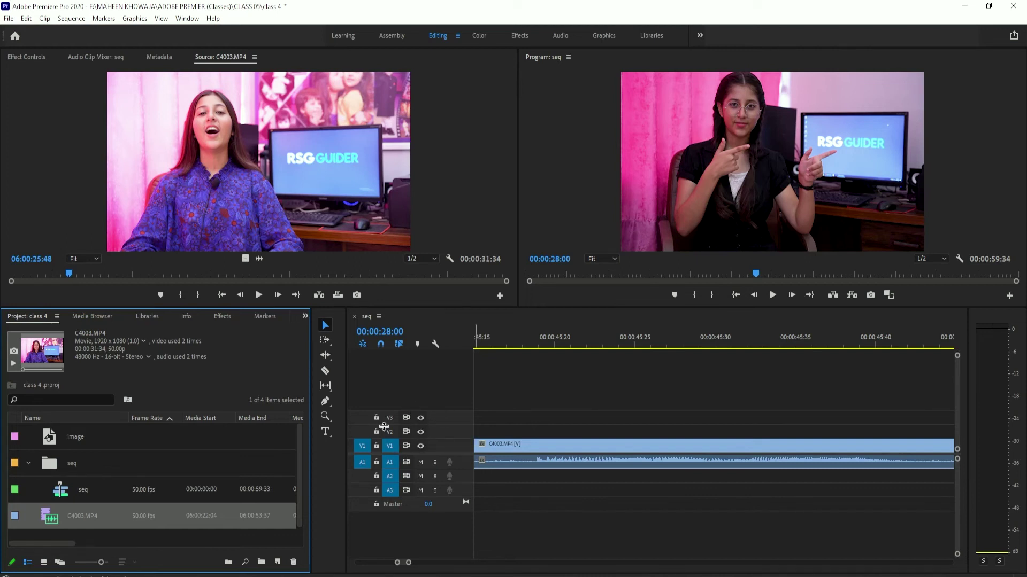
left_click(354, 418)
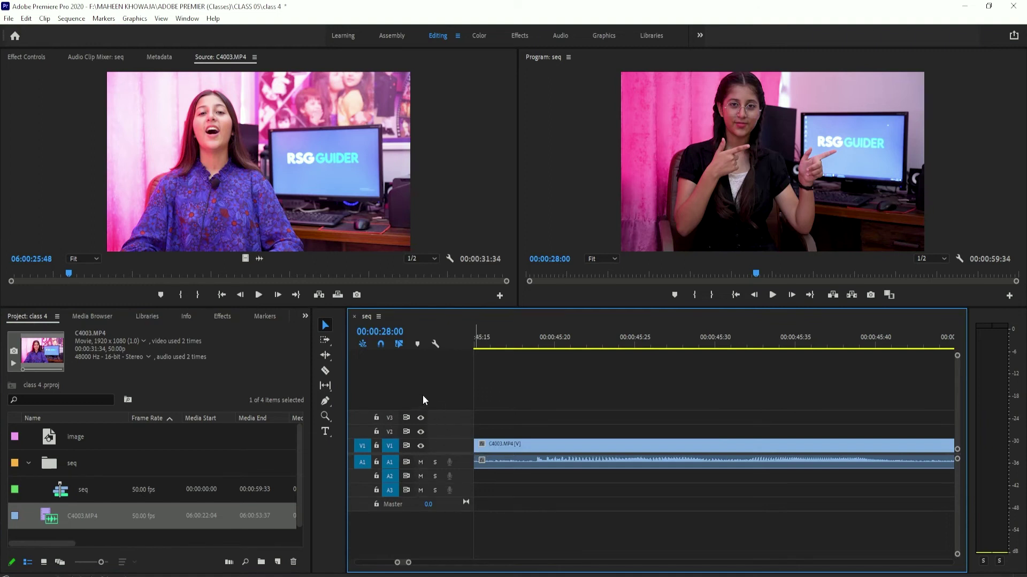
Step: Move the clip to a new upper track and back to V1, then shift and rejoin a section at 45:25
left_click_drag(506, 444, 519, 384)
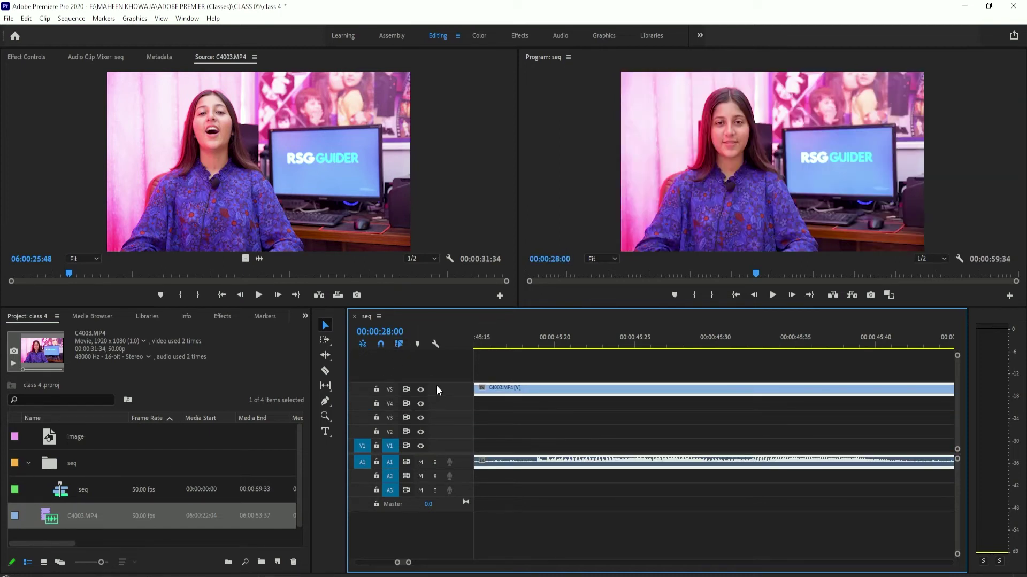
left_click_drag(486, 395, 495, 445)
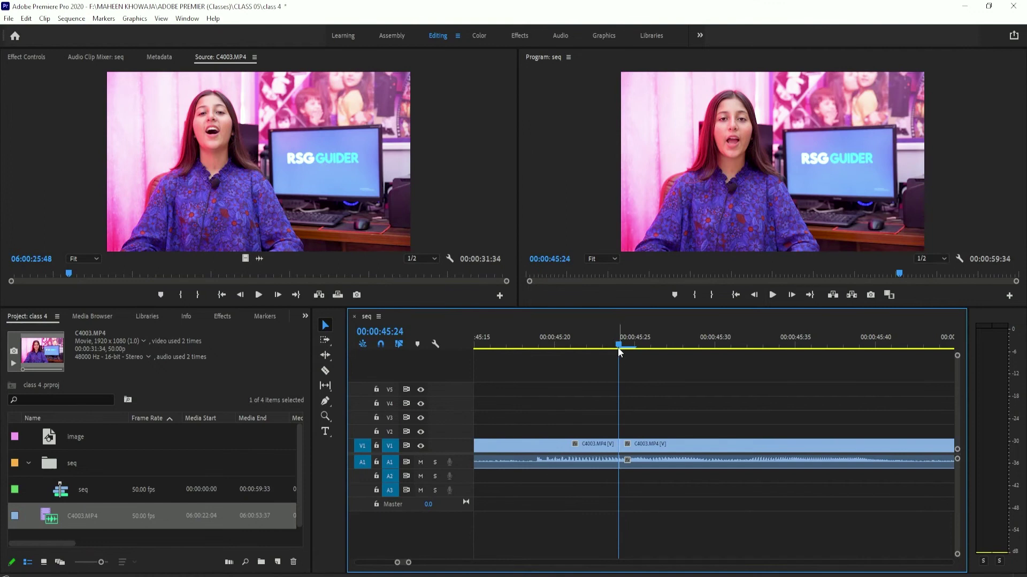
left_click_drag(617, 346, 636, 348)
mouse_move(655, 444)
left_mouse_down()
mouse_move(666, 489)
mouse_move(665, 461)
left_mouse_up()
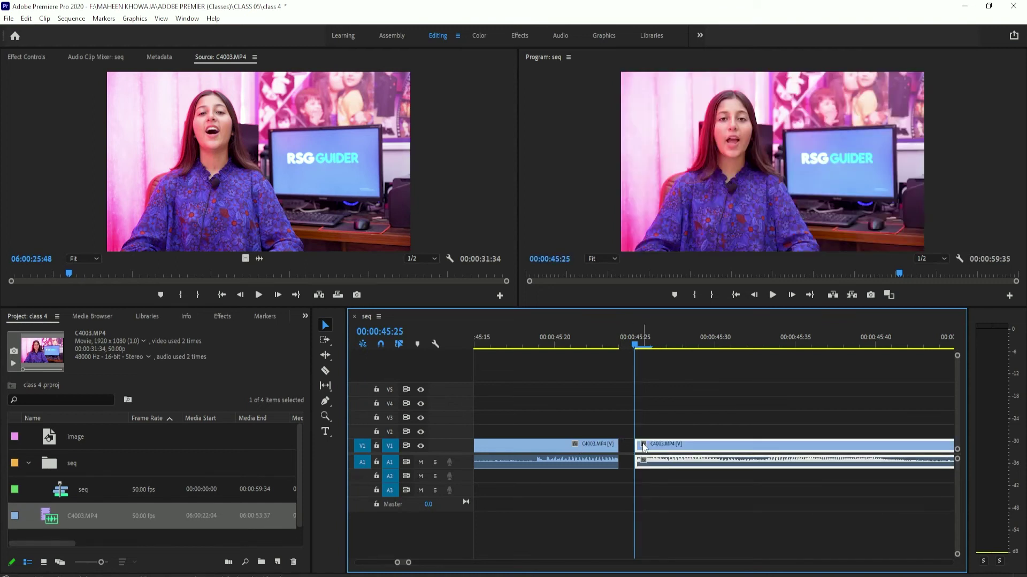
left_click_drag(643, 448, 627, 449)
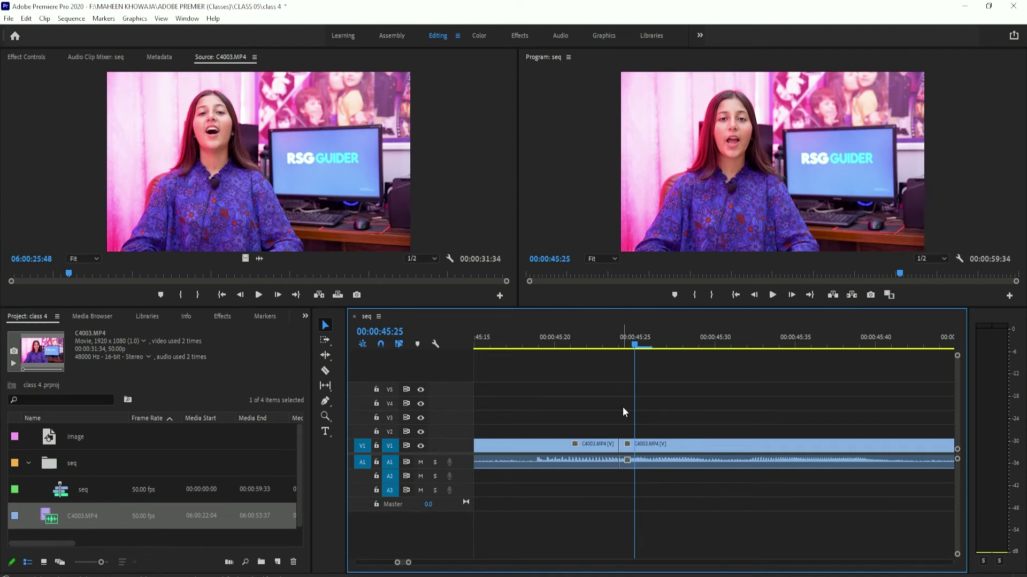
key("ctrl+z")
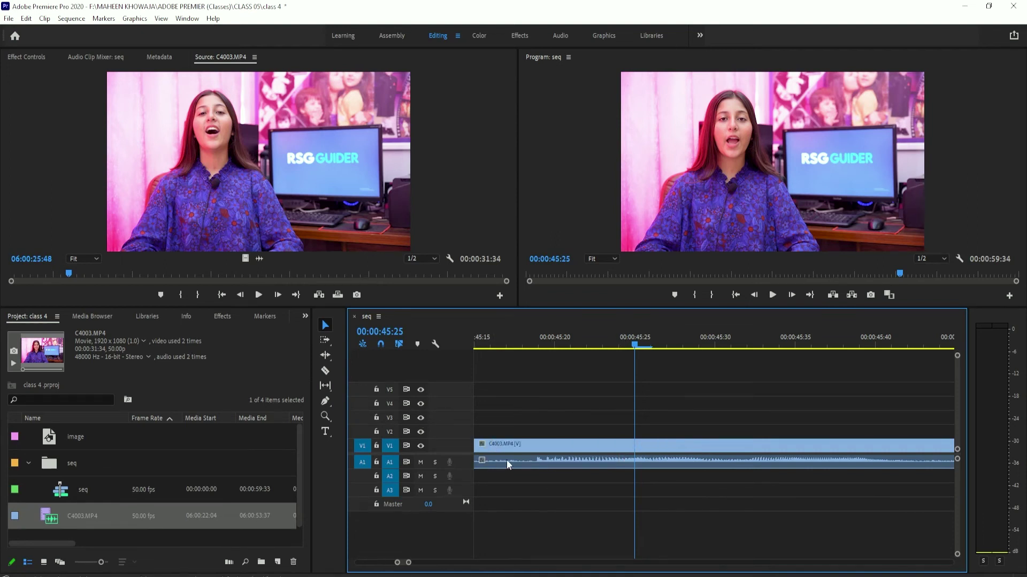
Step: Lock A1, split the V1 clip with Ctrl+K, move the piece to V3 and back, then undo the split
left_click(377, 464)
key("ctrl+k")
left_click_drag(655, 439, 664, 412)
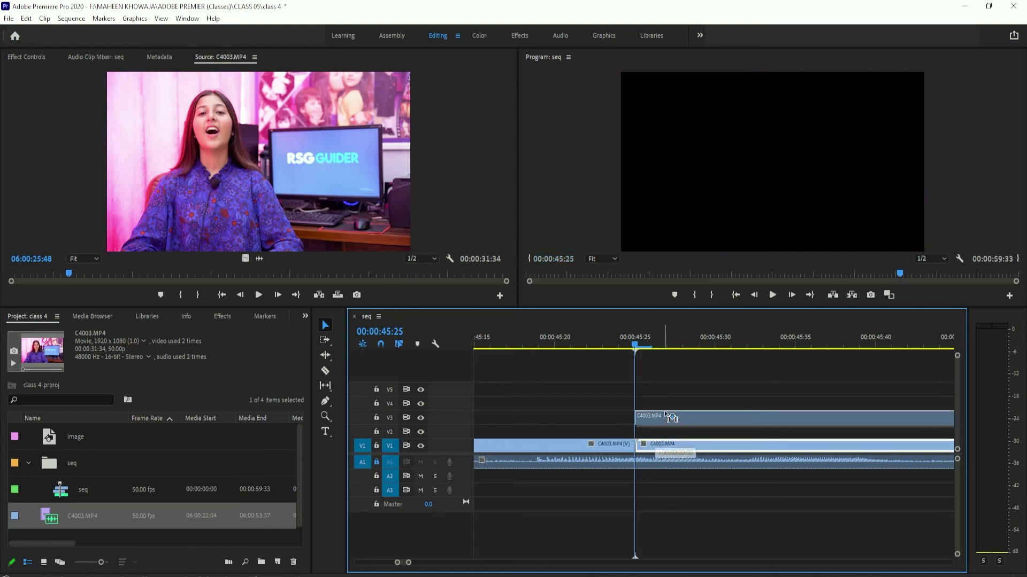
left_click(661, 457)
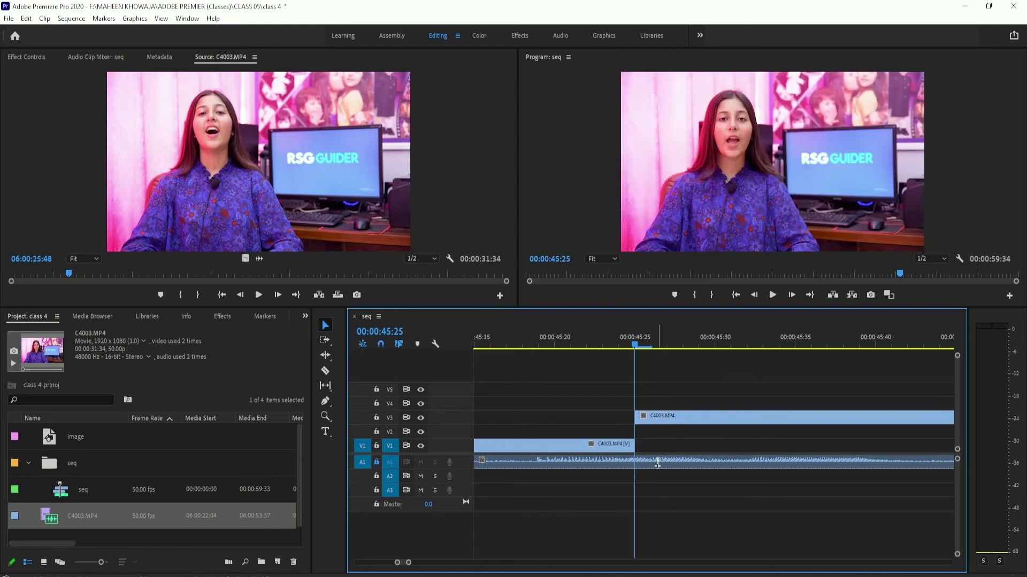
left_click_drag(664, 424, 664, 445)
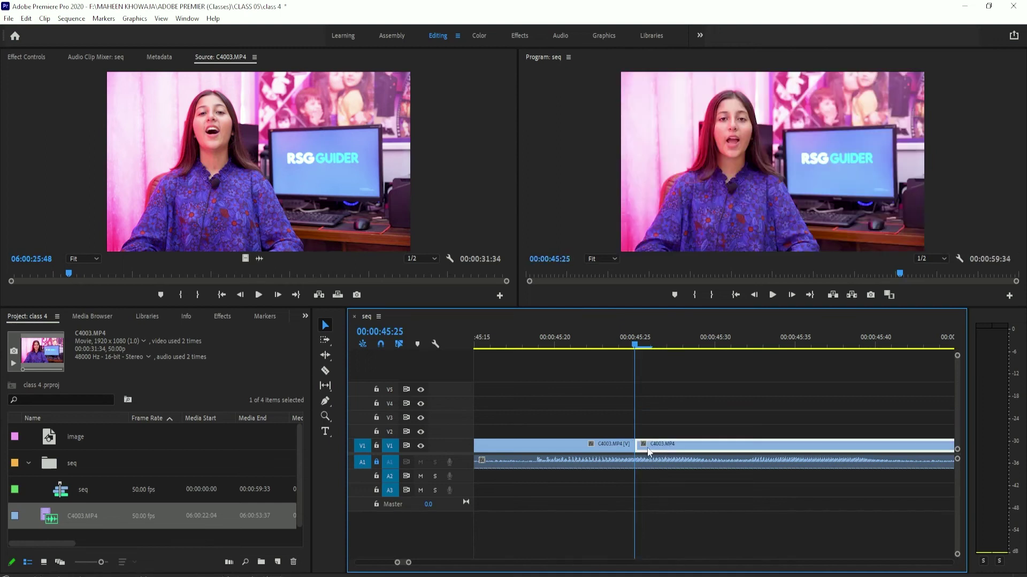
key("ctrl+z")
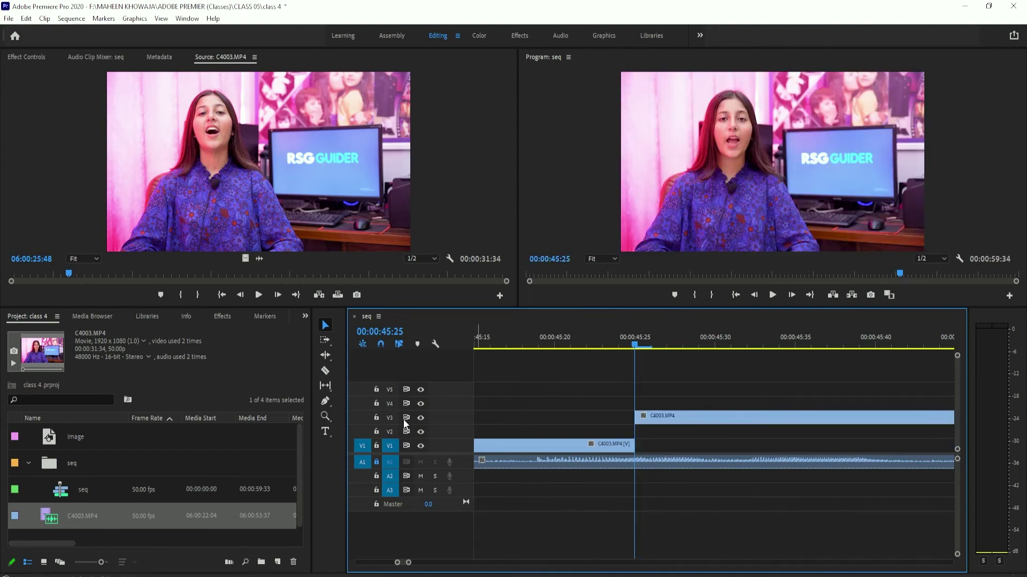
key("ctrl+shift+z")
key("ctrl+z")
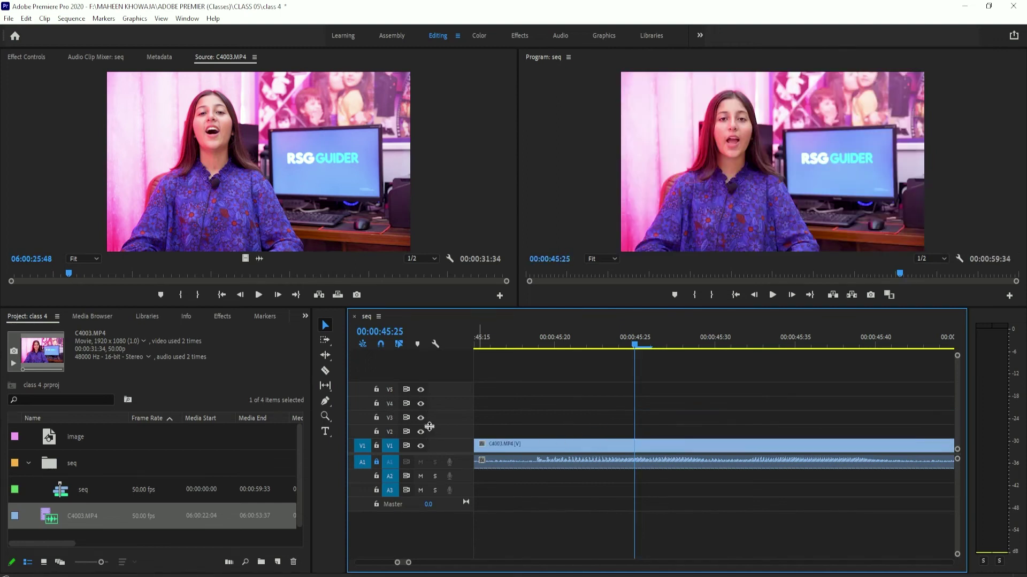
Step: Toggle the V1 and V2 track outputs off and back on
left_click(421, 445)
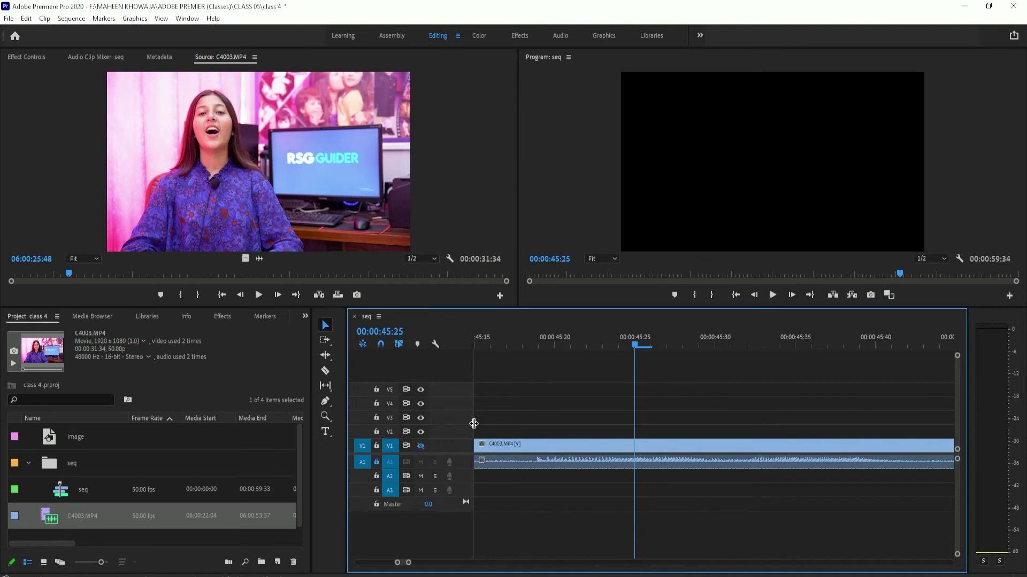
left_click(421, 431)
left_click(421, 445)
left_click(421, 432)
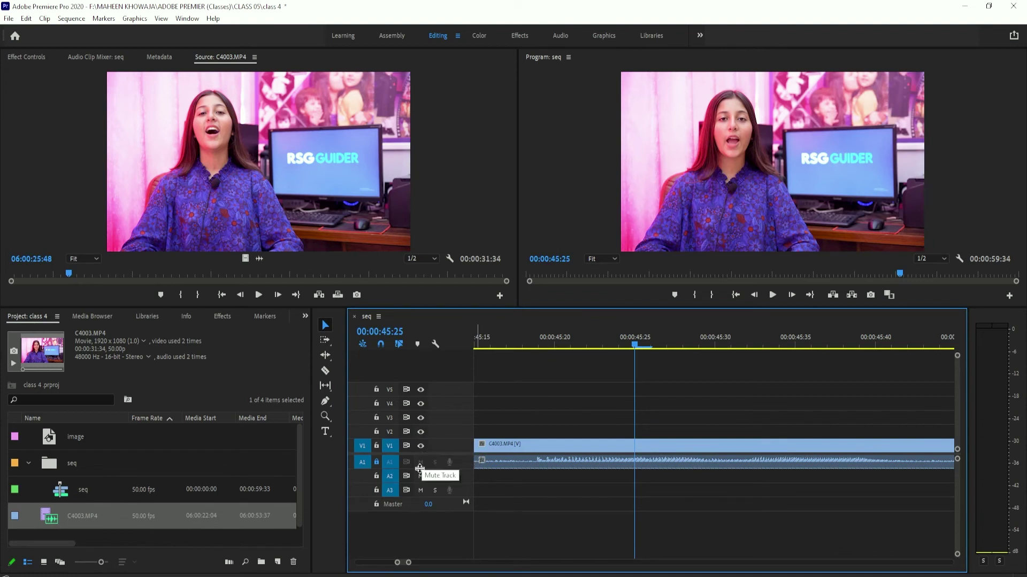